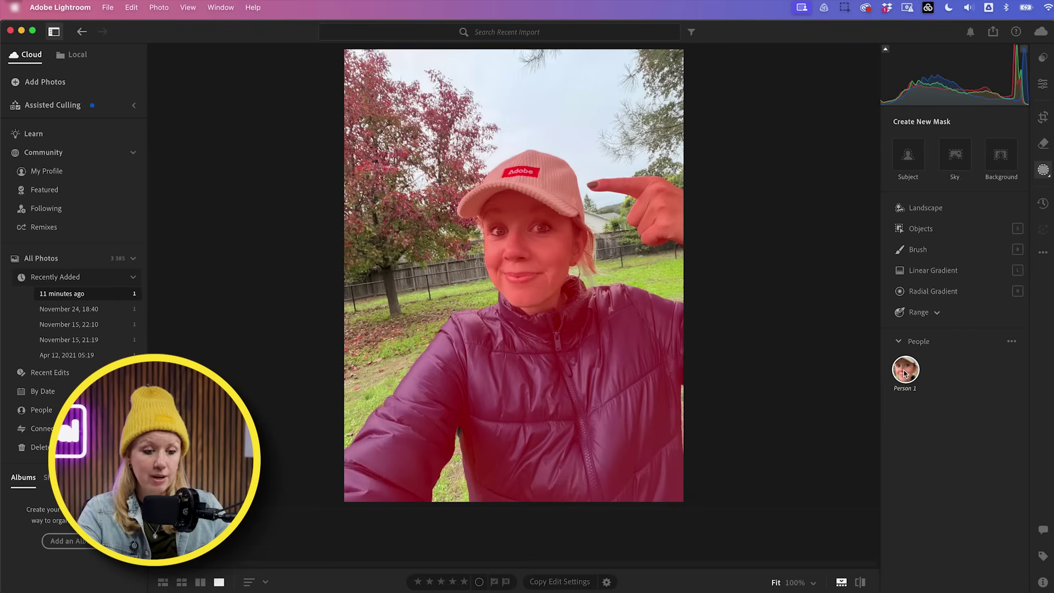
Step: Create a people mask for Person 1 that covers only the Facial Skin
{"action": "left_click", "coordinate": [905, 372]}
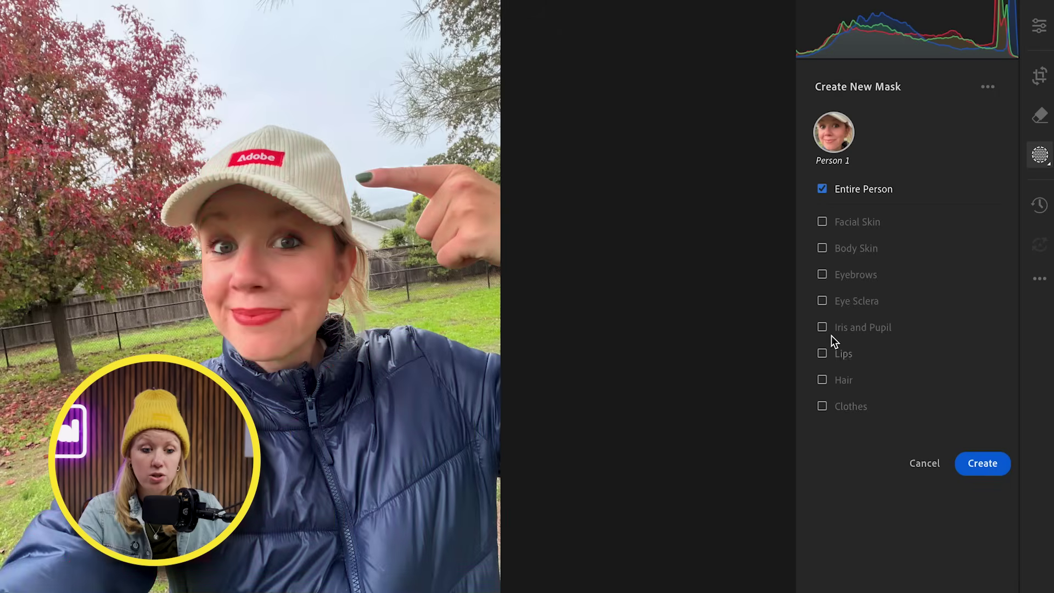
{"action": "left_click", "coordinate": [899, 214]}
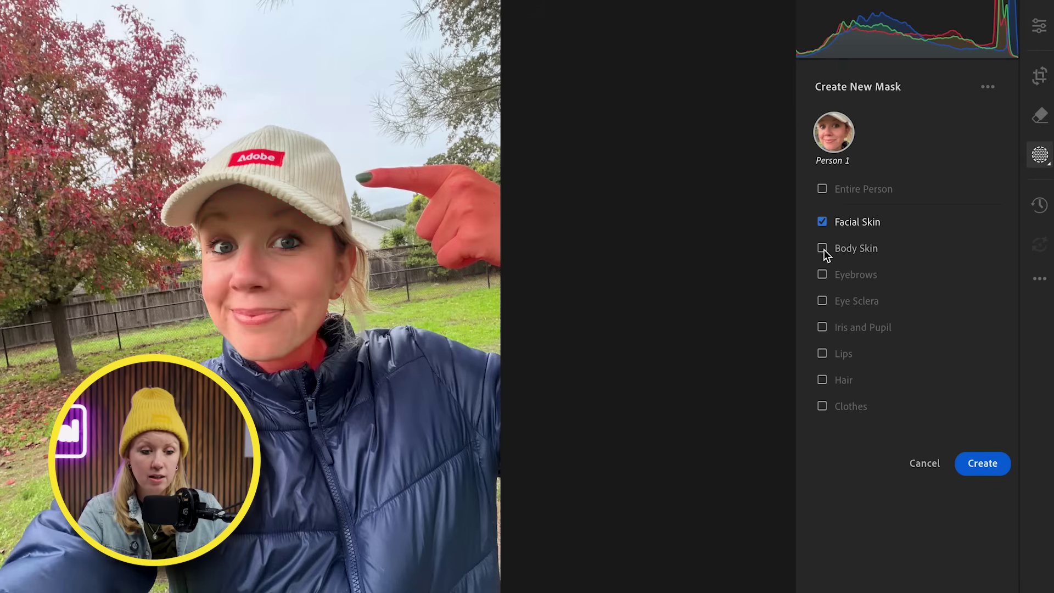
{"action": "left_click", "coordinate": [824, 249]}
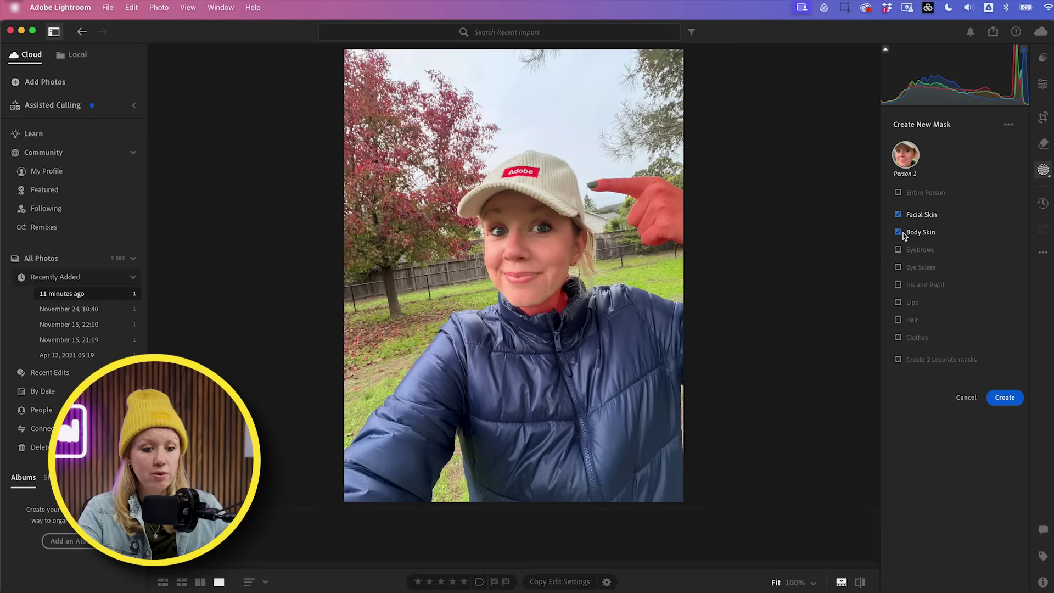
{"action": "left_click", "coordinate": [898, 233]}
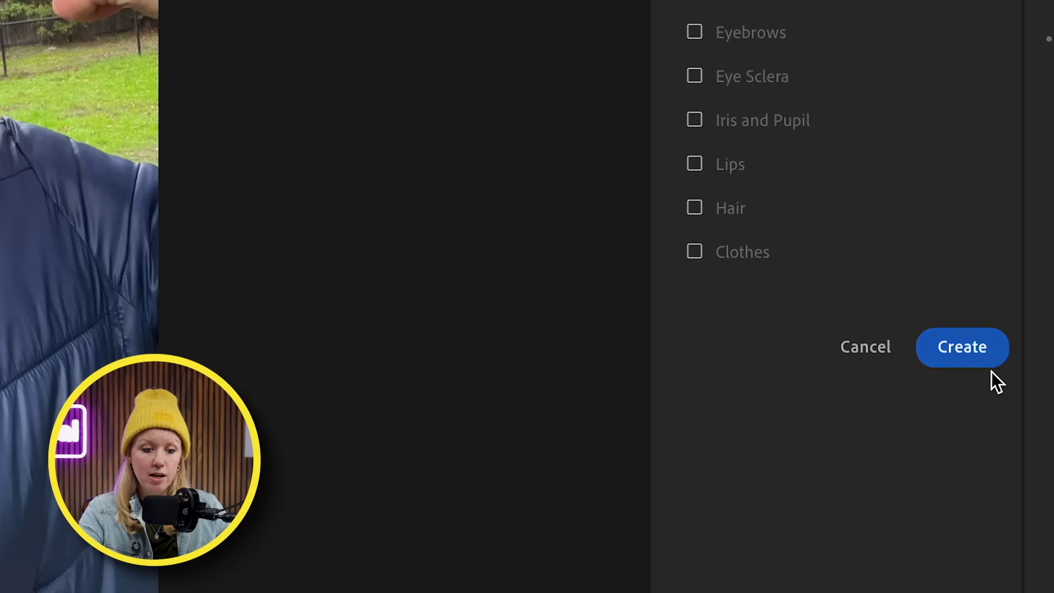
{"action": "left_click", "coordinate": [964, 351]}
Step: Apply the Smooth Skin preset to the facial skin mask
{"action": "scroll", "coordinate": [974, 161], "scroll_direction": "down", "scroll_amount": 2}
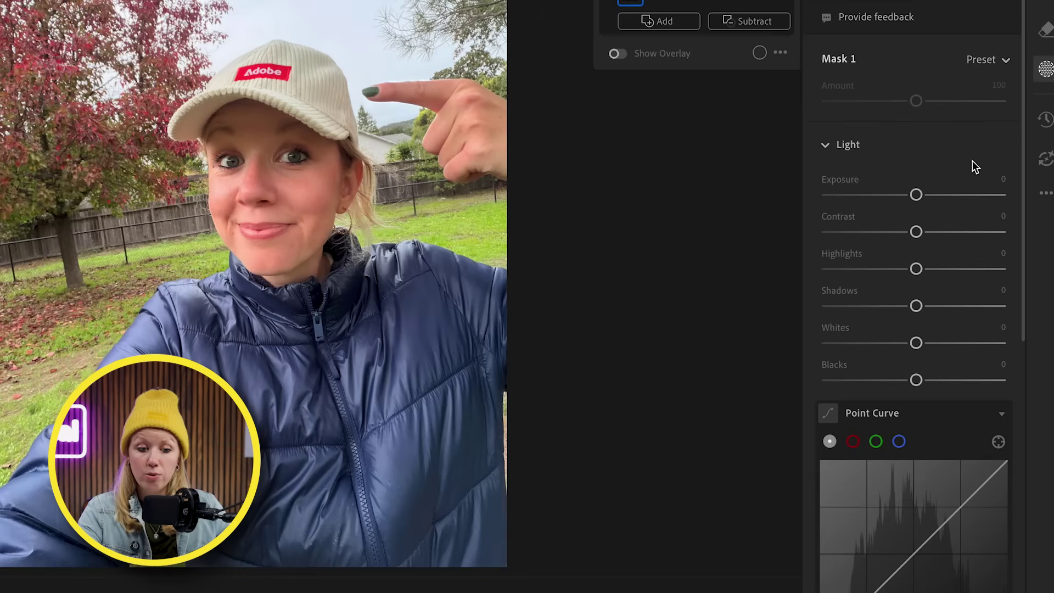
{"action": "scroll", "coordinate": [1010, 344], "scroll_direction": "down", "scroll_amount": 5}
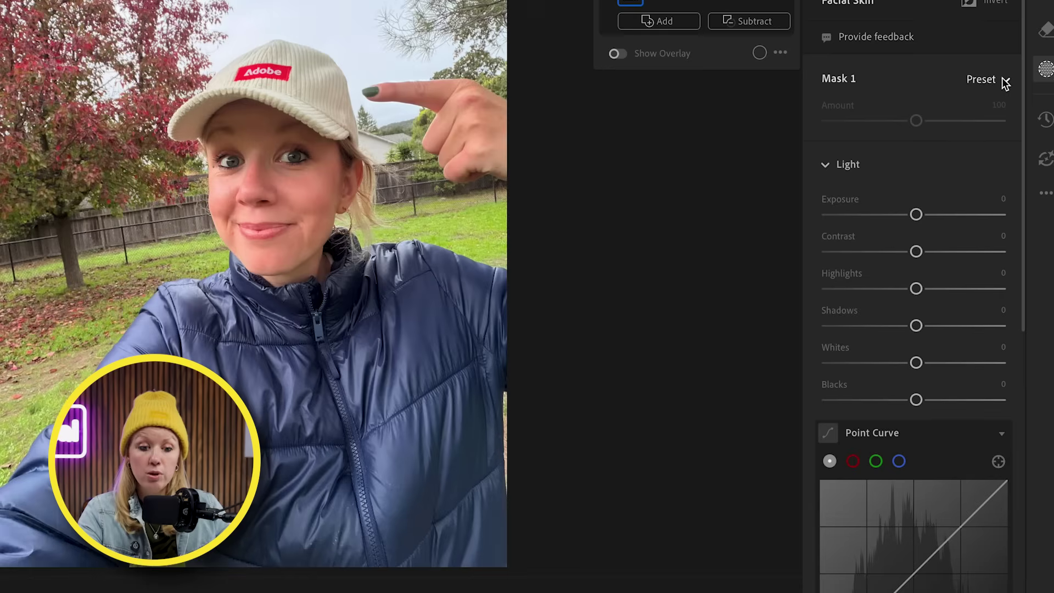
{"action": "left_click", "coordinate": [1005, 82]}
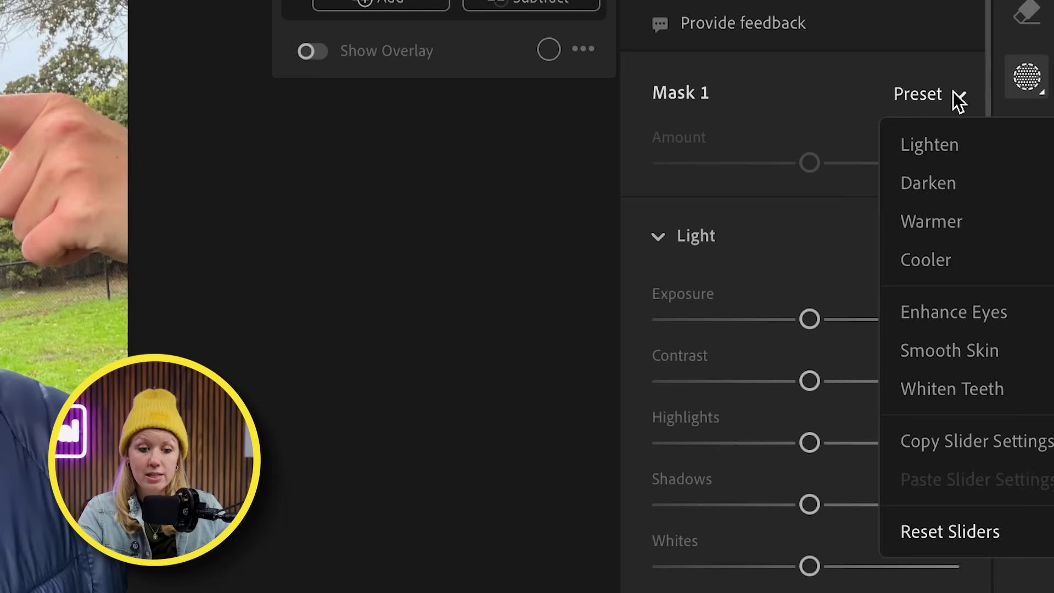
{"action": "left_click", "coordinate": [933, 361]}
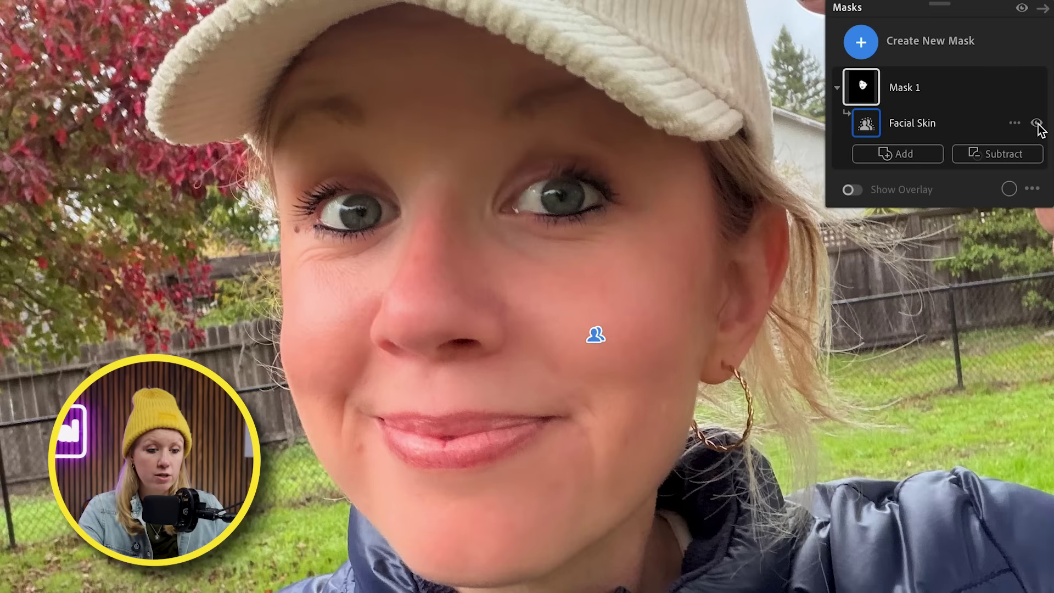
Step: Hide and show the Facial Skin mask to compare the smoothing, and look through the mask's adjustment settings
{"action": "left_click", "coordinate": [1037, 124]}
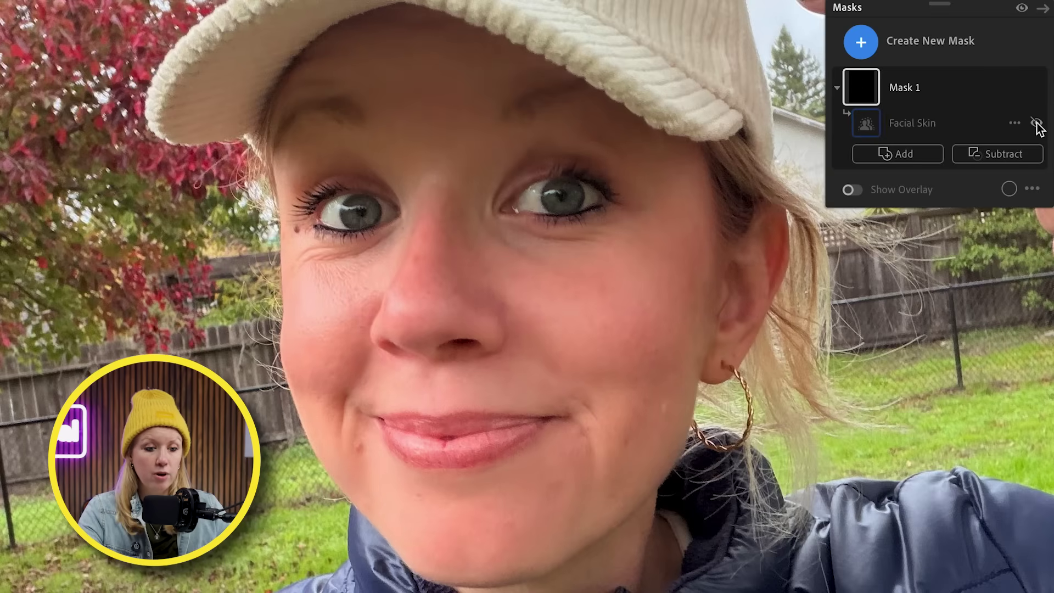
{"action": "left_click", "coordinate": [1037, 124]}
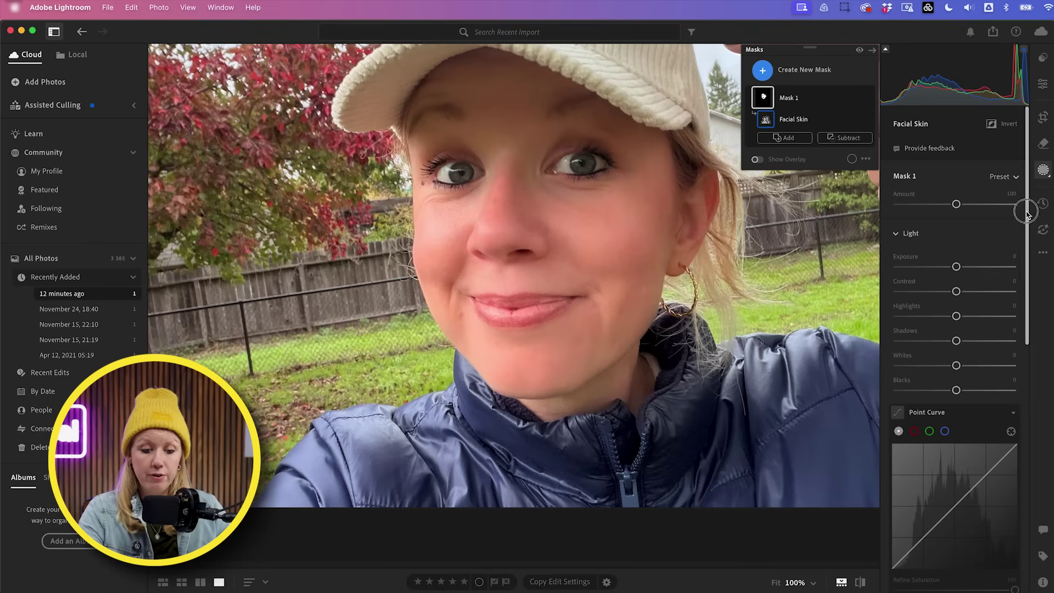
{"action": "left_click_drag", "start_coordinate": [1027, 213], "coordinate": [1003, 483]}
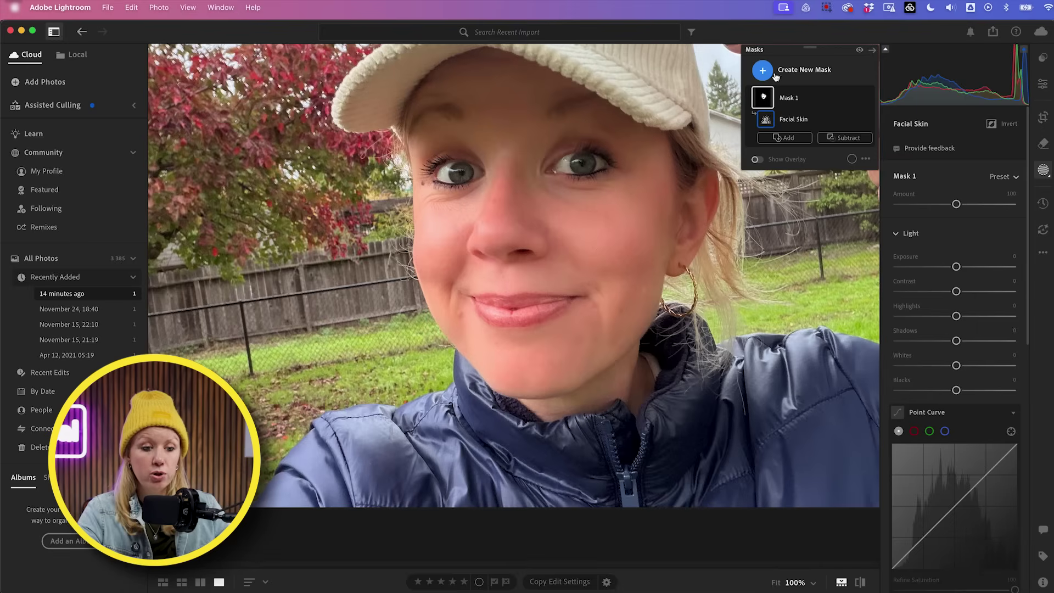
Step: Create a second Person 1 mask combining Eye Sclera with Iris and Pupil in a single mask
{"action": "left_click", "coordinate": [758, 73]}
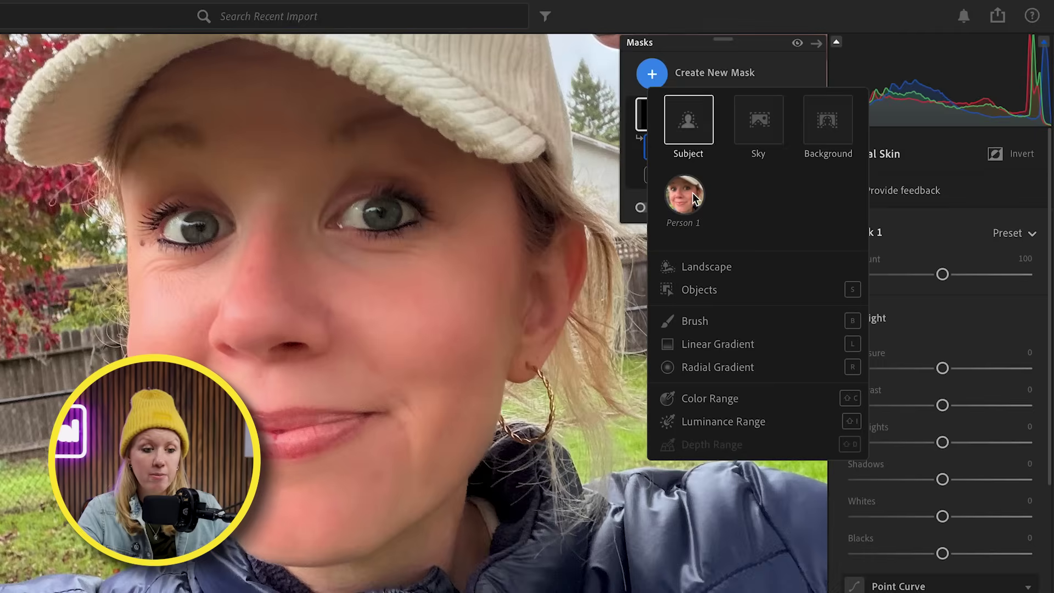
{"action": "left_click", "coordinate": [690, 208]}
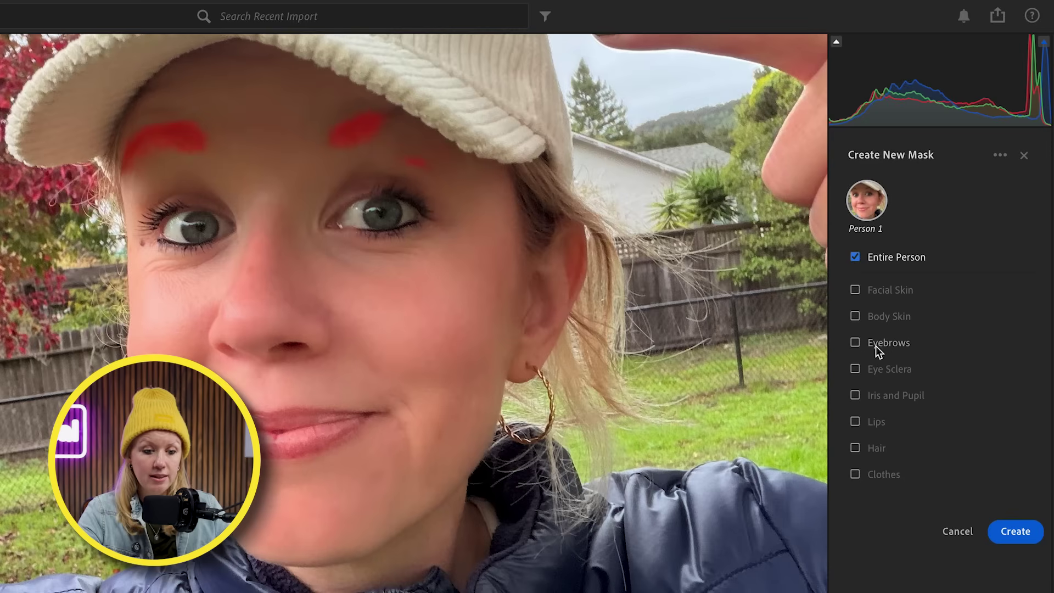
{"action": "left_click", "coordinate": [855, 369]}
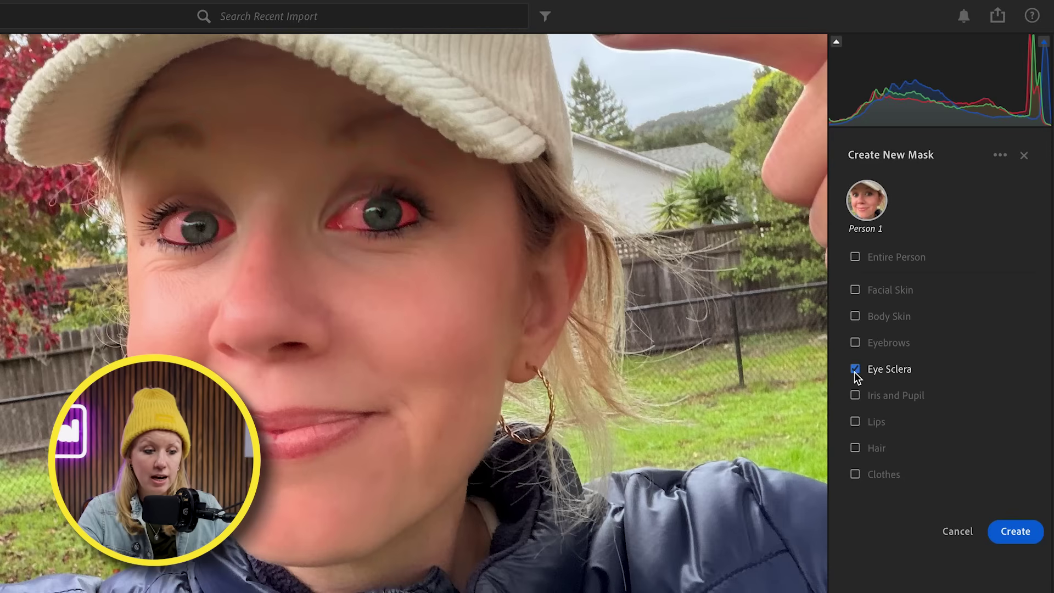
{"action": "left_click", "coordinate": [855, 395]}
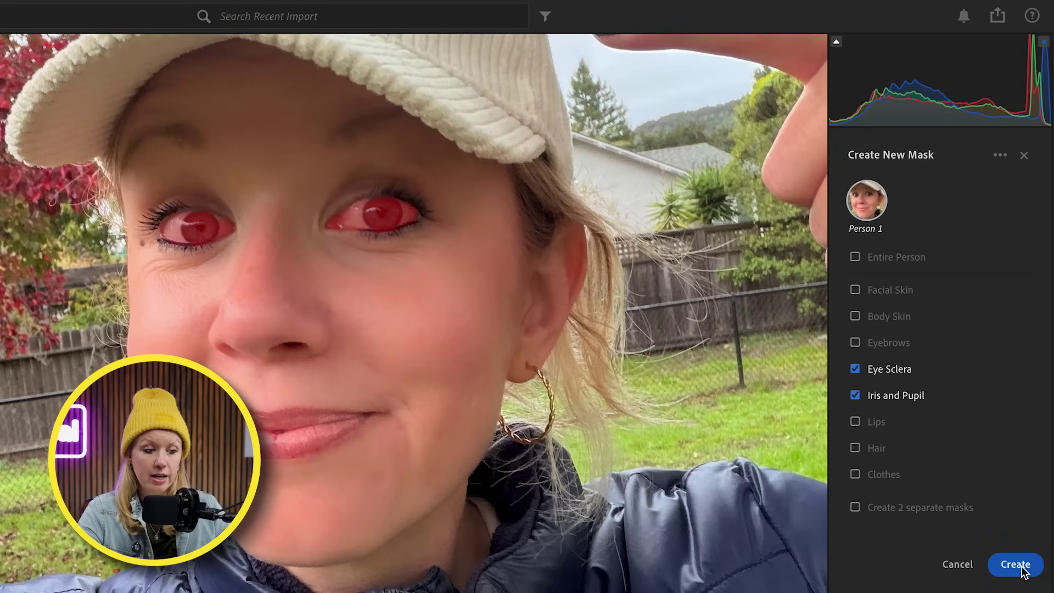
{"action": "left_click", "coordinate": [1016, 564]}
Step: Apply the Enhance Eyes preset to the eye mask
{"action": "left_click", "coordinate": [944, 104]}
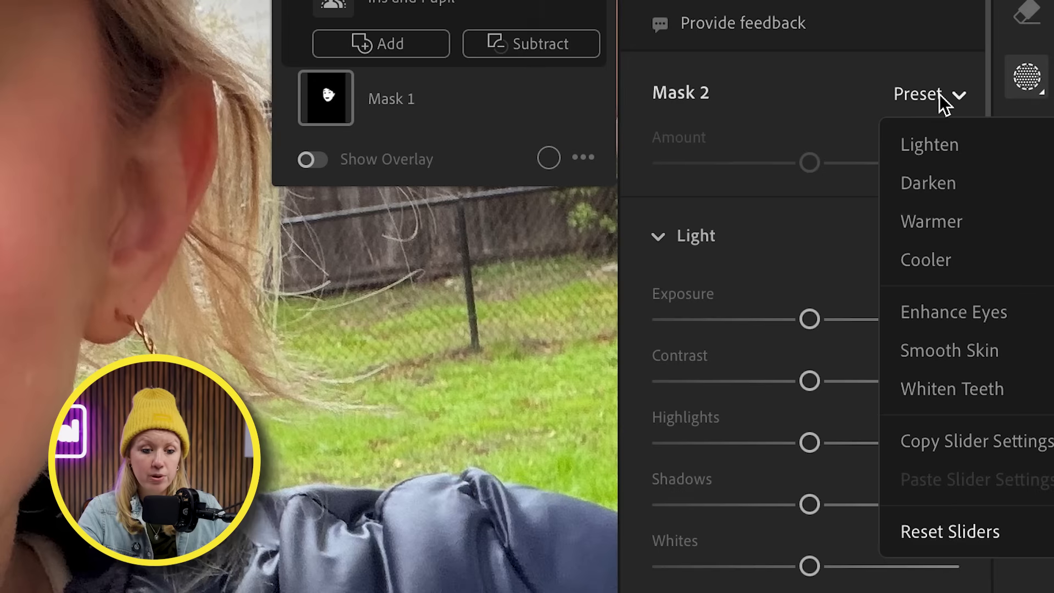
{"action": "left_click", "coordinate": [928, 316]}
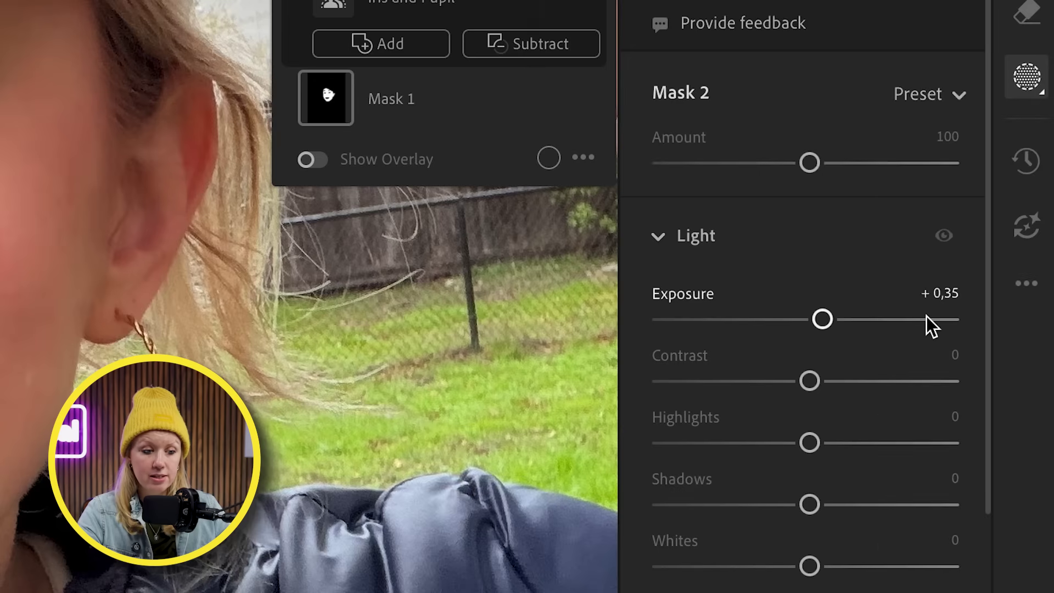
{"action": "left_click", "coordinate": [1037, 124]}
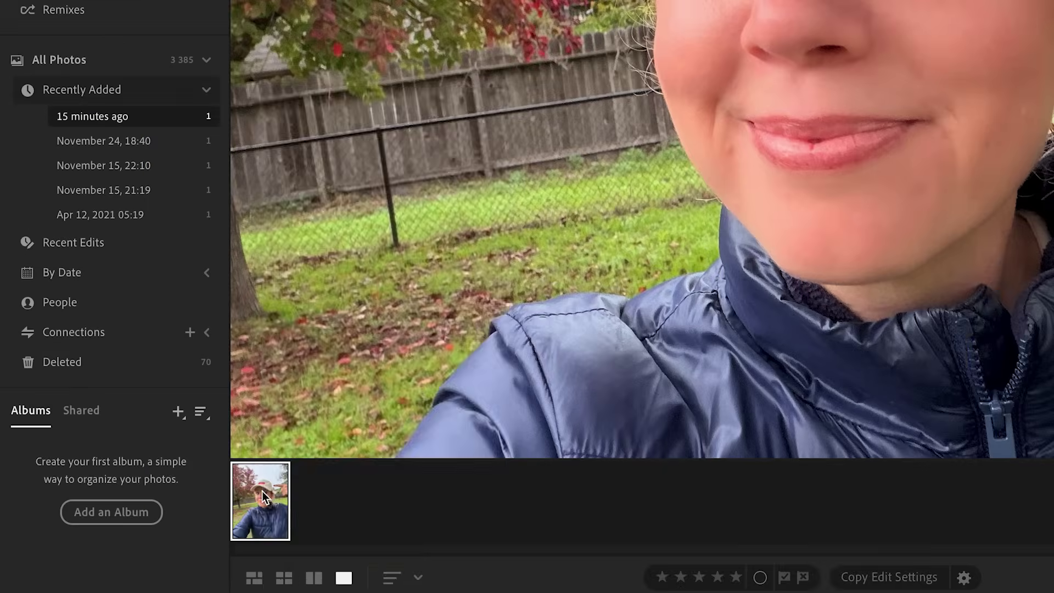
Step: Compare the selfie before and after the edits, examining the face up close
{"action": "right_click", "coordinate": [169, 530]}
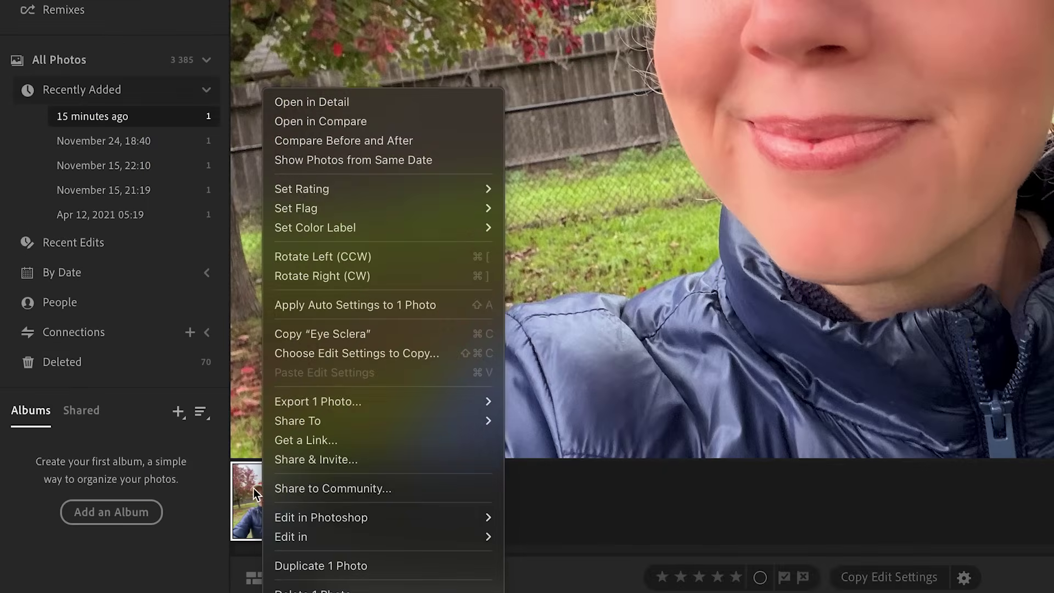
{"action": "left_click", "coordinate": [341, 141]}
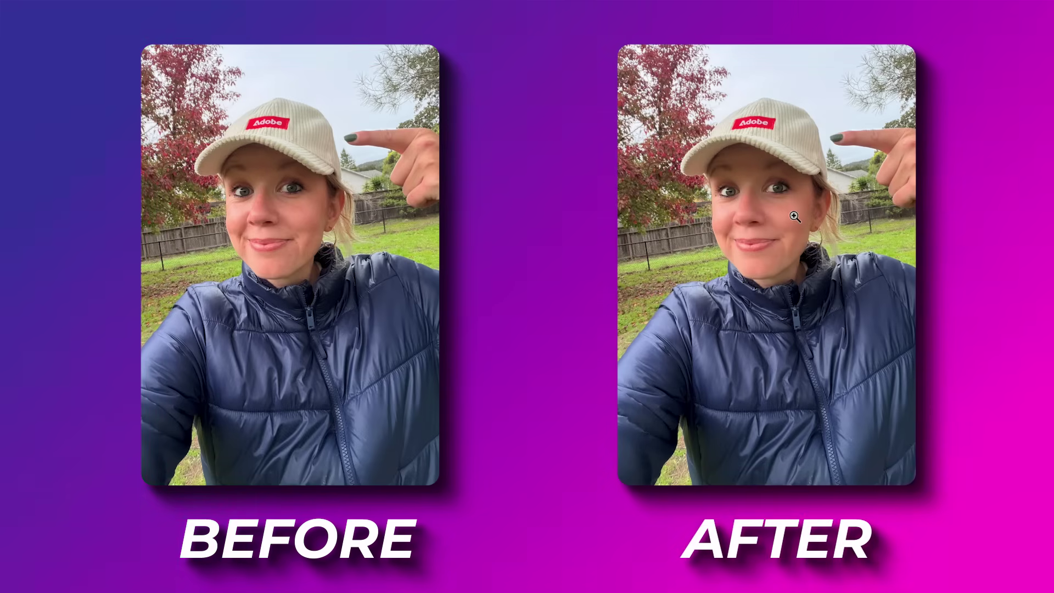
{"action": "left_click", "coordinate": [776, 193]}
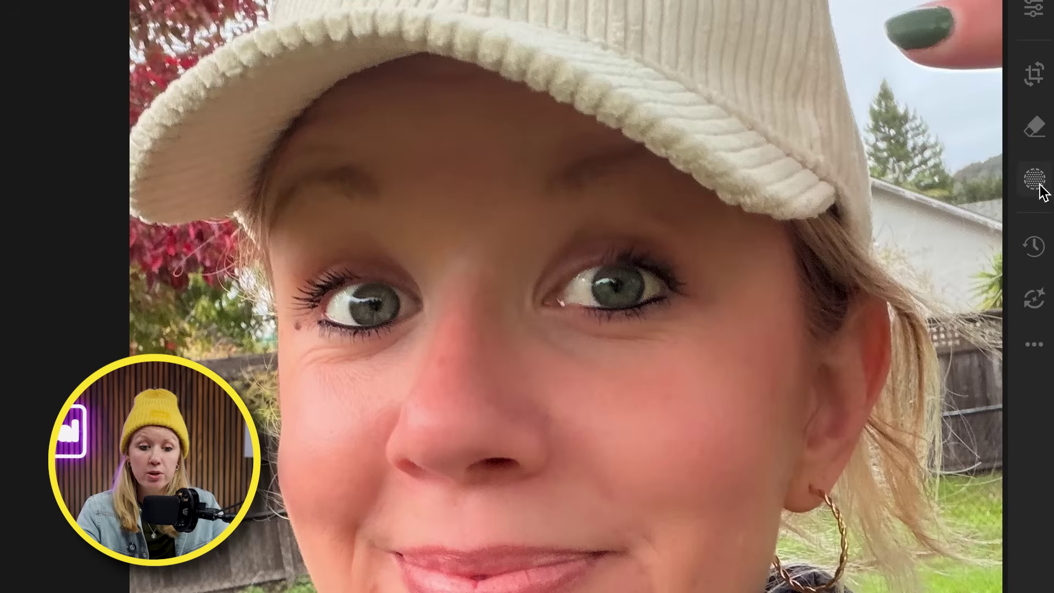
Step: Set the Amount of the eye mask to 98 and export the photo as JPG (Large)
{"action": "left_click", "coordinate": [1040, 187]}
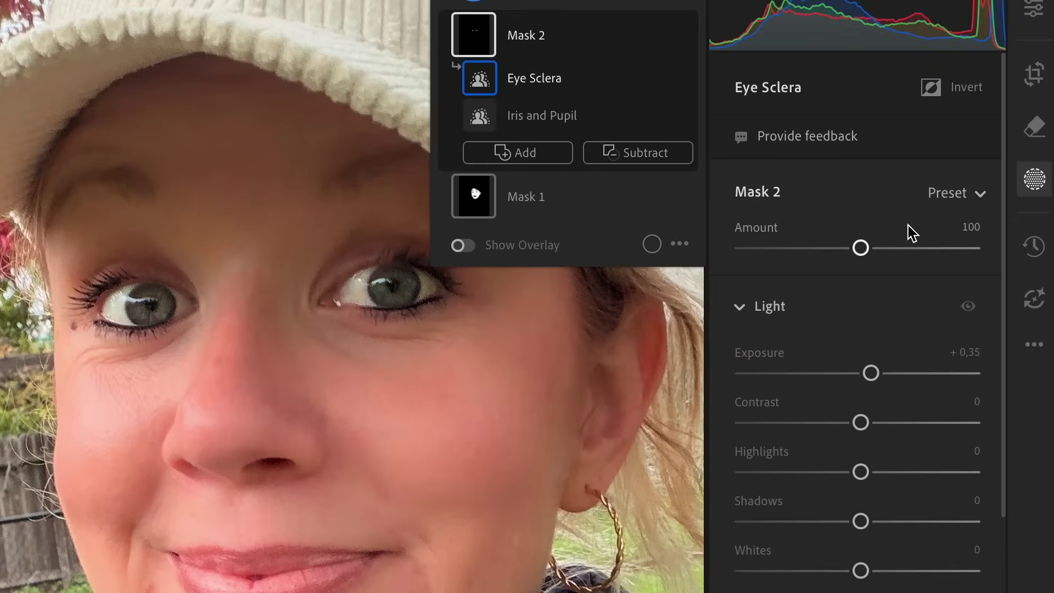
{"action": "mouse_move", "coordinate": [866, 251]}
{"action": "left_mouse_down"}
{"action": "mouse_move", "coordinate": [703, 237]}
{"action": "mouse_move", "coordinate": [826, 247]}
{"action": "mouse_move", "coordinate": [713, 249]}
{"action": "mouse_move", "coordinate": [760, 261]}
{"action": "mouse_move", "coordinate": [975, 252]}
{"action": "mouse_move", "coordinate": [835, 249]}
{"action": "mouse_move", "coordinate": [872, 263]}
{"action": "left_mouse_up"}
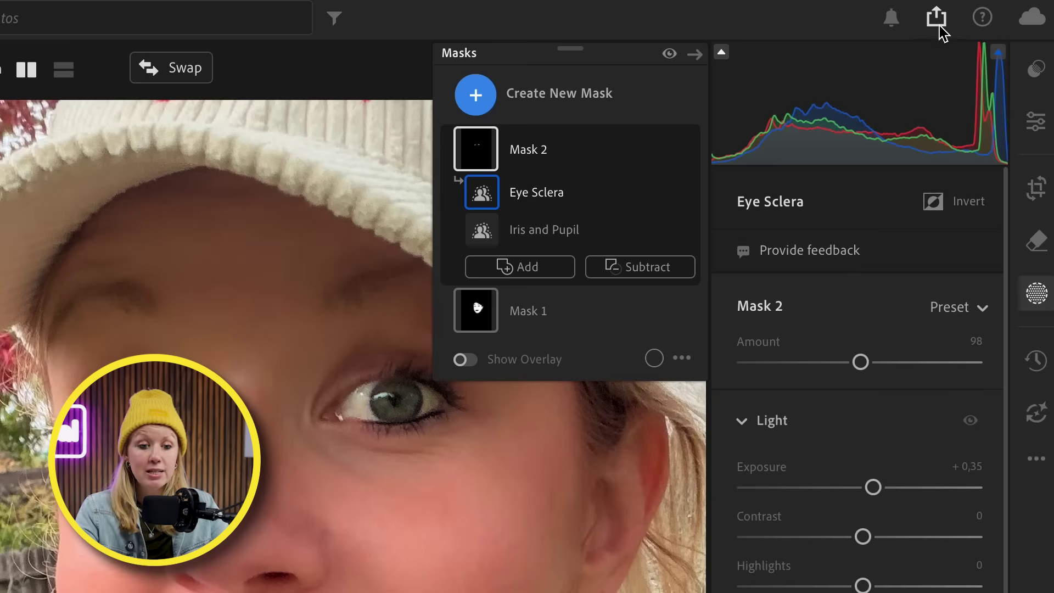
{"action": "left_click", "coordinate": [938, 22]}
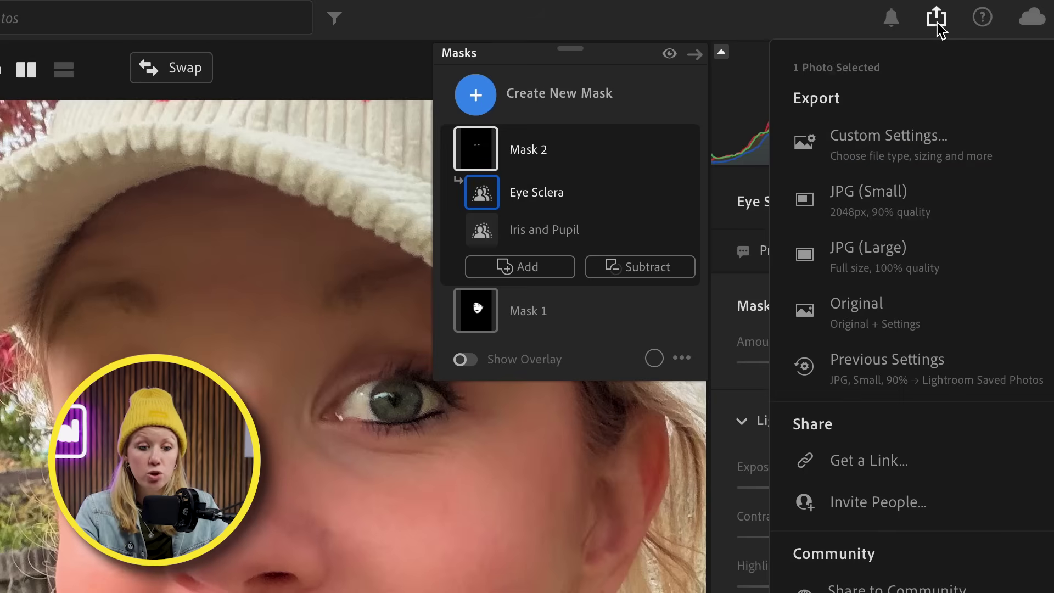
{"action": "left_click", "coordinate": [869, 254]}
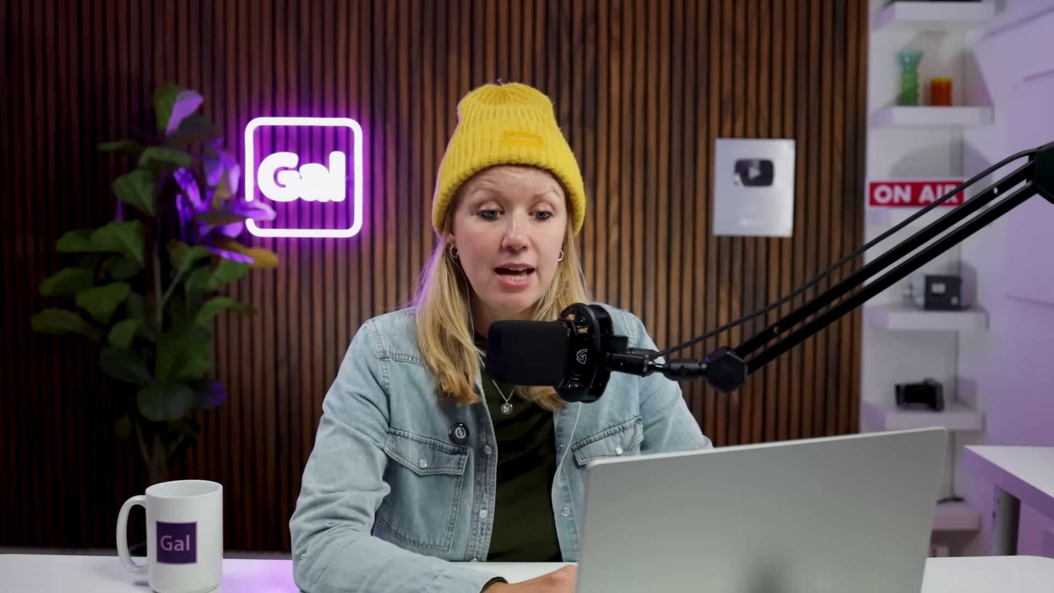
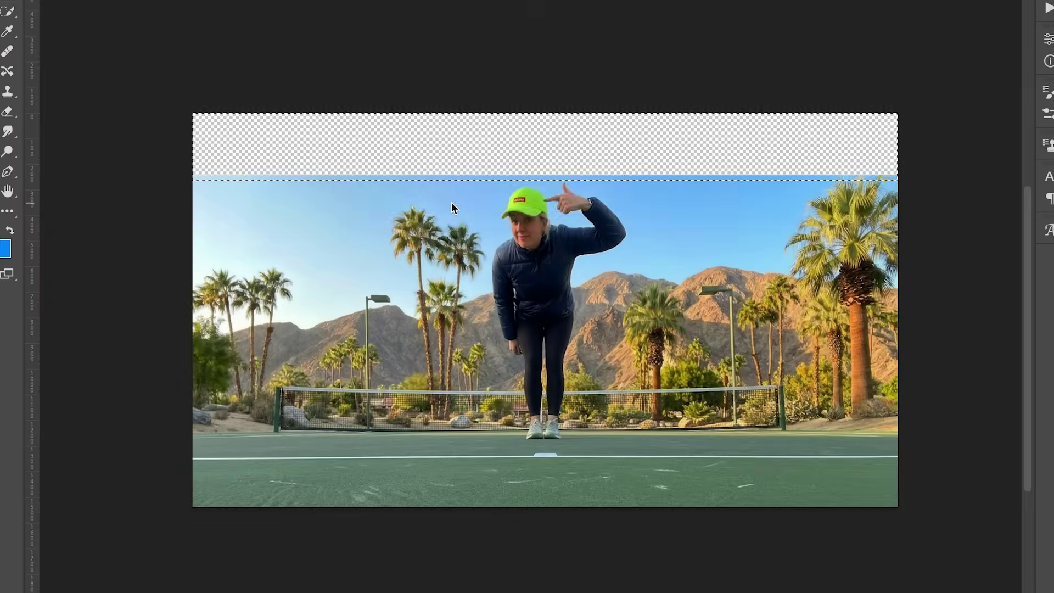
Step: In Photoshop, fill the empty strip above the tennis court photo with generated sky without a prompt and choose the third variation
{"action": "left_click", "coordinate": [714, 363]}
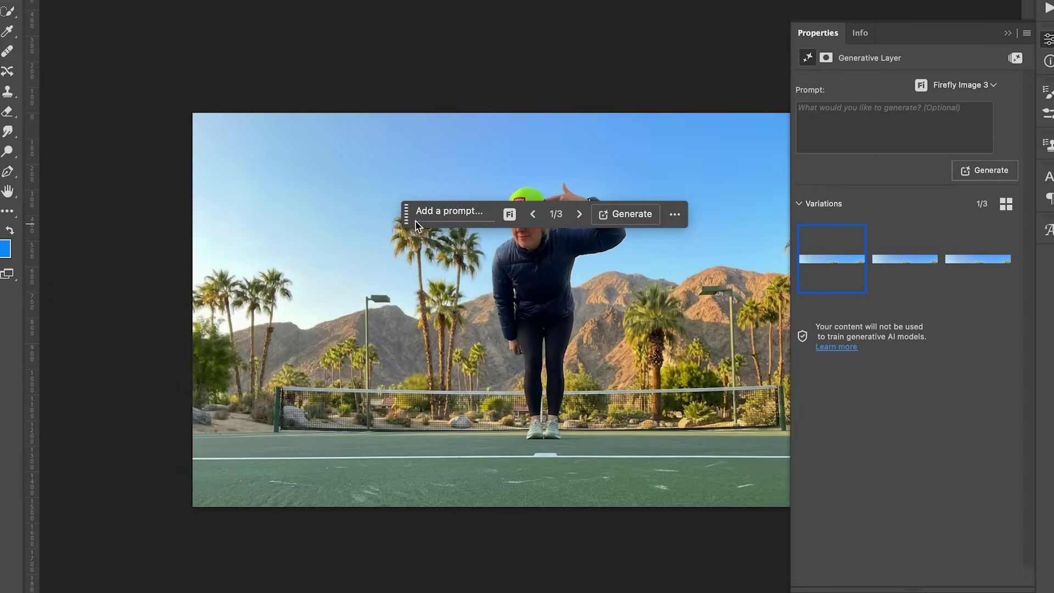
{"action": "left_click", "coordinate": [905, 259]}
{"action": "left_click", "coordinate": [978, 259]}
{"action": "left_click", "coordinate": [1018, 52]}
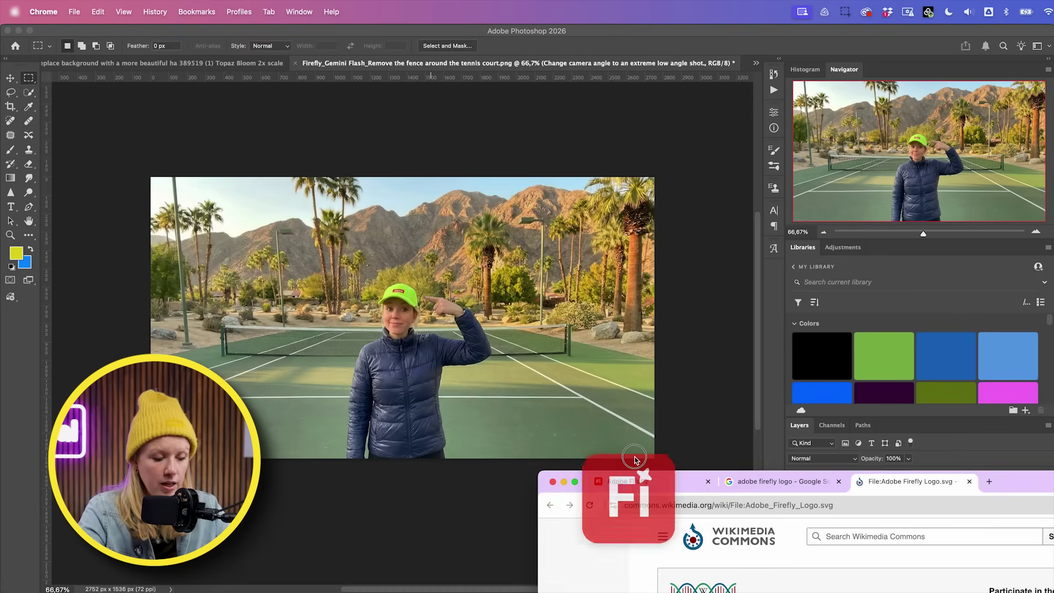
Step: Bring the Adobe Firefly logo from the browser into the tennis court image, scale it down and place it in the image's upper-left corner
{"action": "left_click_drag", "start_coordinate": [633, 471], "coordinate": [222, 215]}
{"action": "left_click_drag", "start_coordinate": [289, 279], "coordinate": [183, 164]}
{"action": "left_click_drag", "start_coordinate": [149, 124], "coordinate": [207, 210]}
{"action": "left_click_drag", "start_coordinate": [256, 268], "coordinate": [234, 254]}
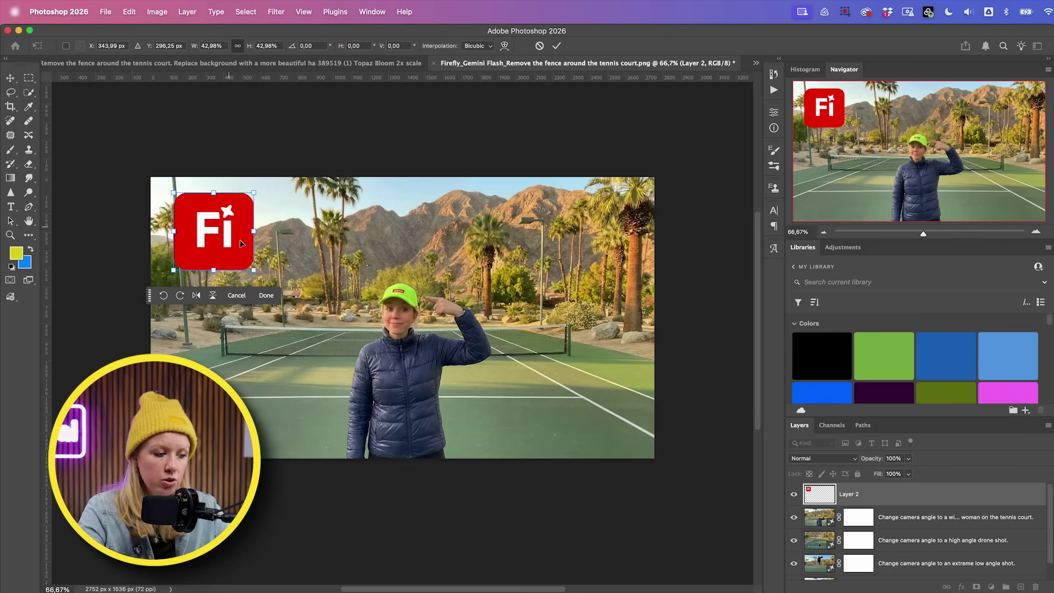
{"action": "left_click_drag", "start_coordinate": [254, 269], "coordinate": [217, 225]}
{"action": "key", "text": "Return"}
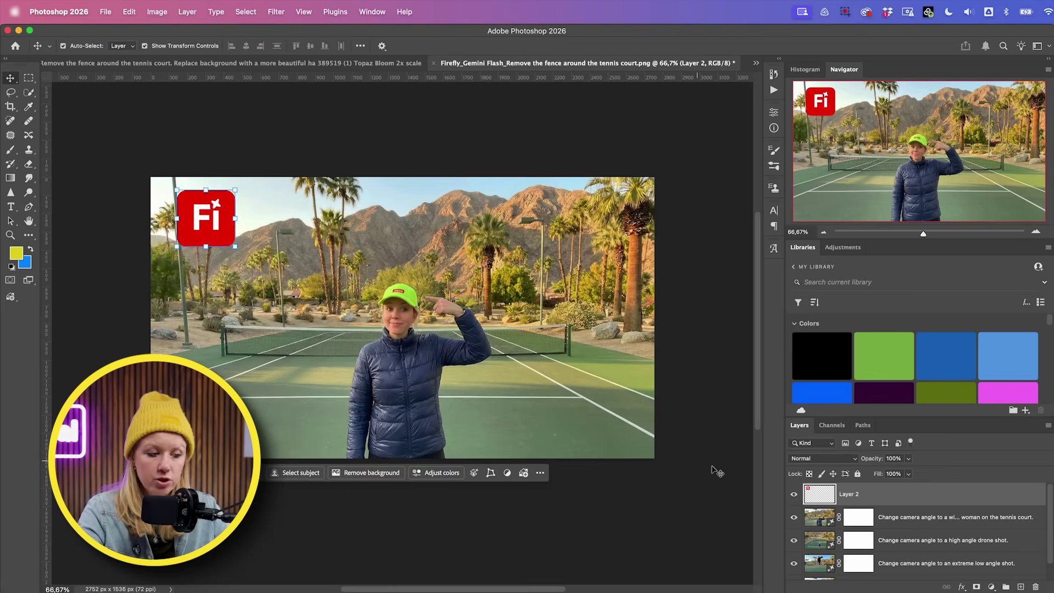
Step: Compare the generated camera angles by hiding the wide and high angle drone shot layers and toggling the extreme low angle shot layer
{"action": "left_click", "coordinate": [794, 517]}
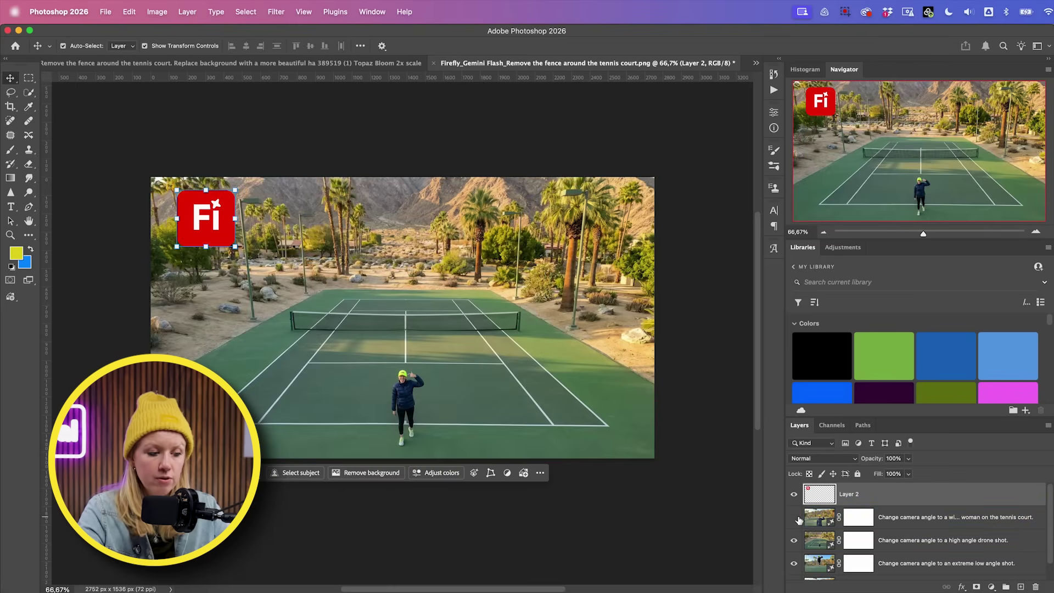
{"action": "left_click", "coordinate": [794, 540]}
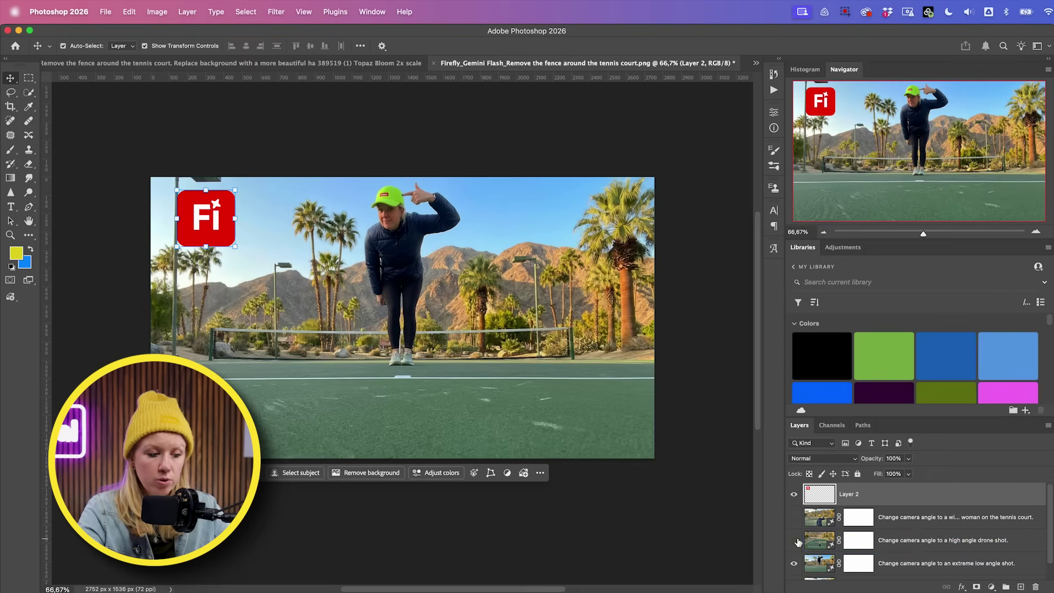
{"action": "scroll", "coordinate": [798, 544], "scroll_direction": "down", "scroll_amount": 1}
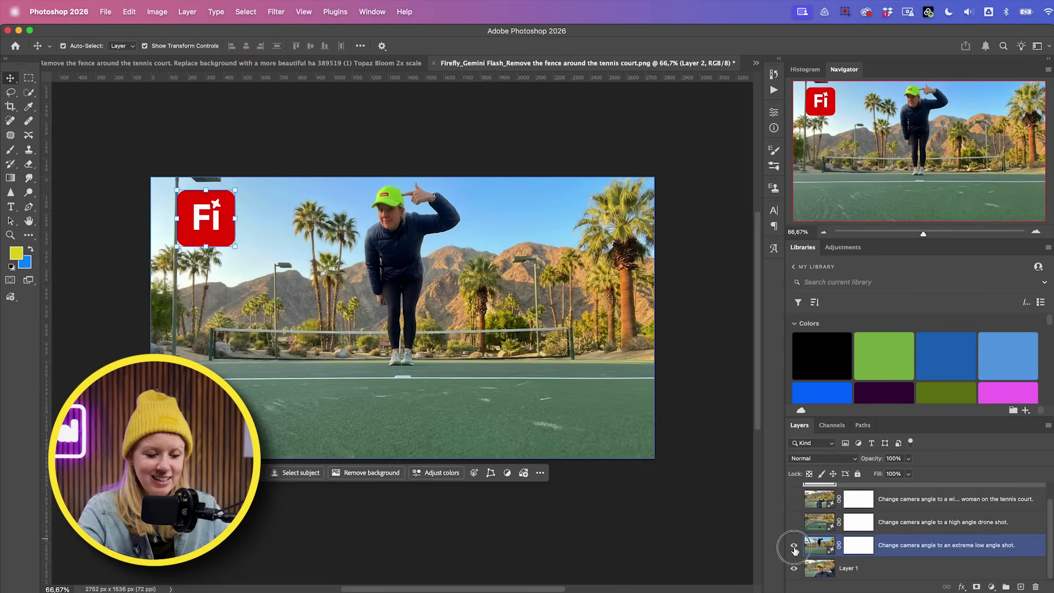
{"action": "left_click", "coordinate": [794, 547]}
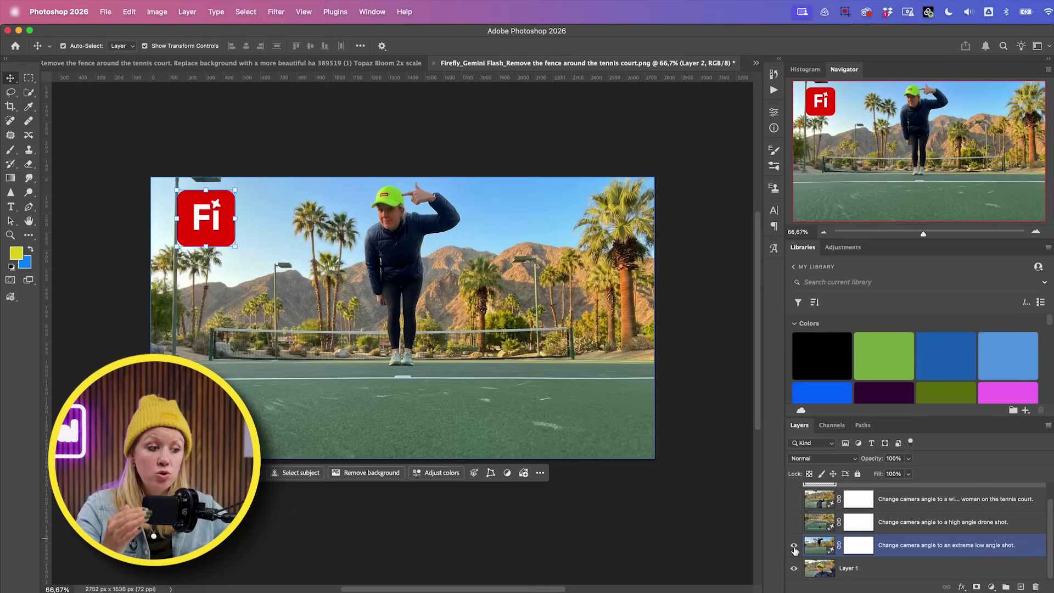
{"action": "left_click", "coordinate": [794, 547]}
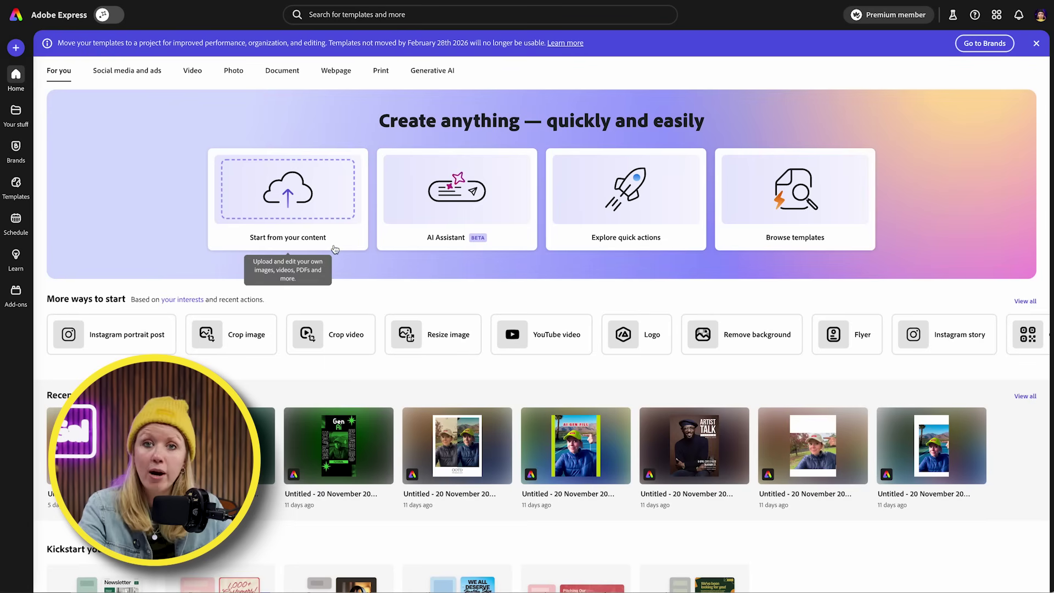
Step: In Adobe Express, start from the uploaded selfie with the neon Adobe cap and open the original image for editing
{"action": "left_click_drag", "start_coordinate": [335, 250], "coordinate": [278, 196]}
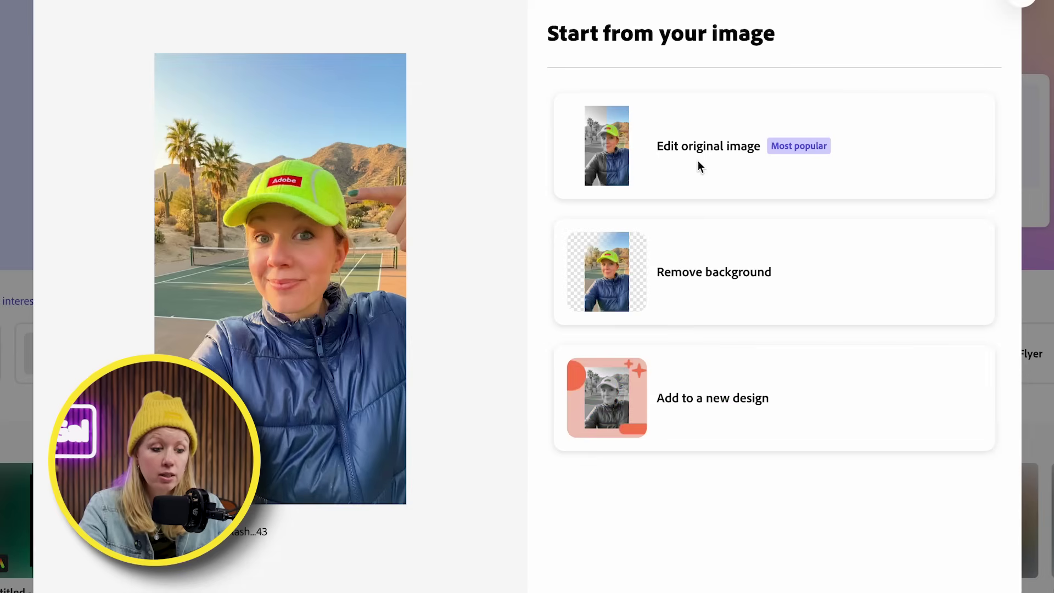
{"action": "left_click", "coordinate": [701, 147]}
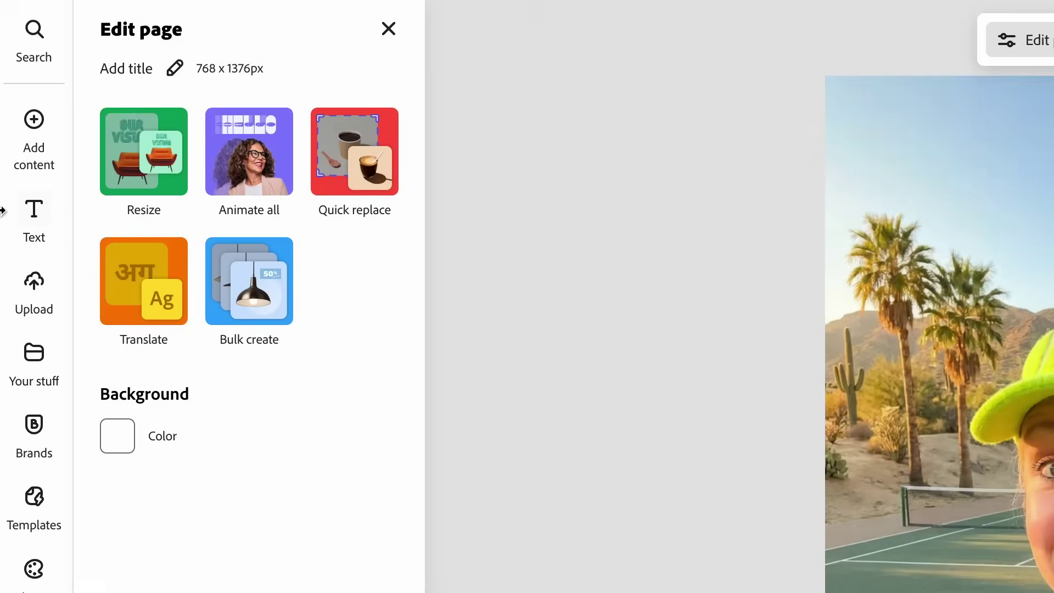
Step: Add the orange GET STARTED button graphic from the ready-made text designs onto the jacket area of the selfie
{"action": "mouse_move", "coordinate": [17, 154]}
{"action": "mouse_move", "coordinate": [27, 224]}
{"action": "left_click", "coordinate": [28, 224]}
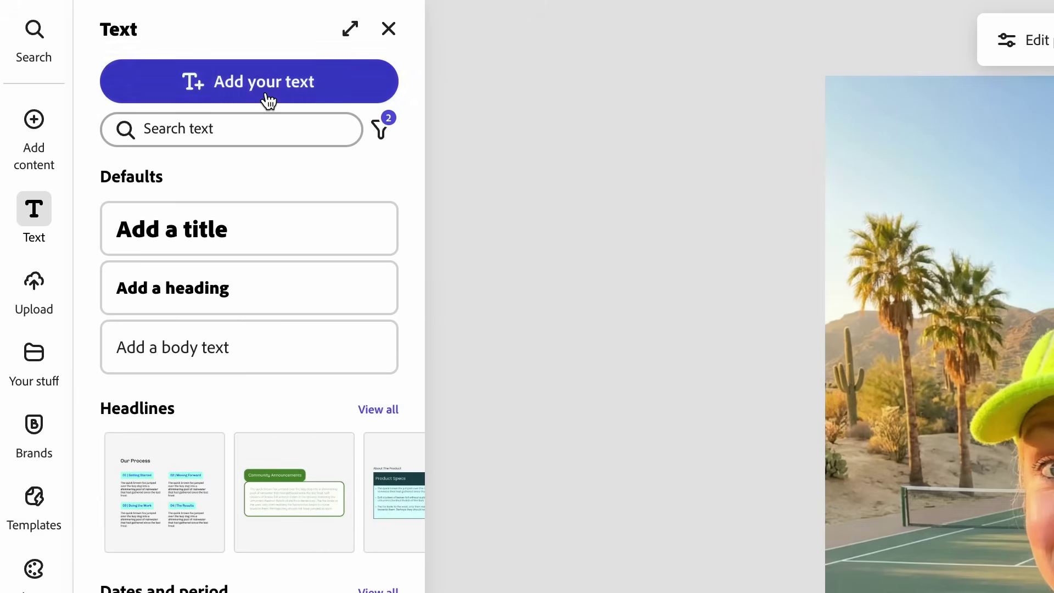
{"action": "scroll", "coordinate": [227, 401], "scroll_direction": "down", "scroll_amount": 10}
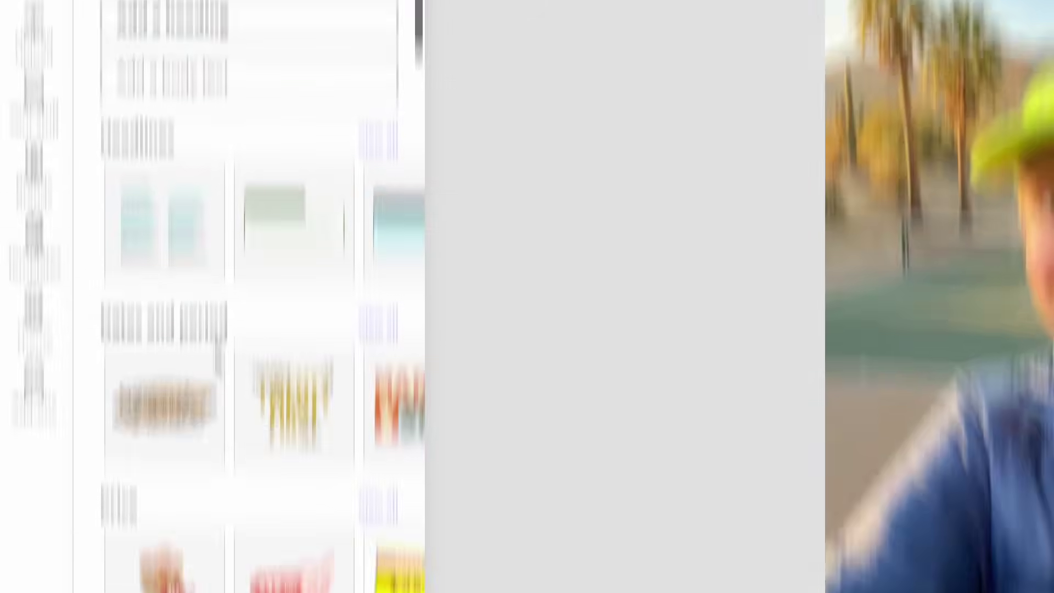
{"action": "scroll", "coordinate": [190, 279], "scroll_direction": "down", "scroll_amount": 4}
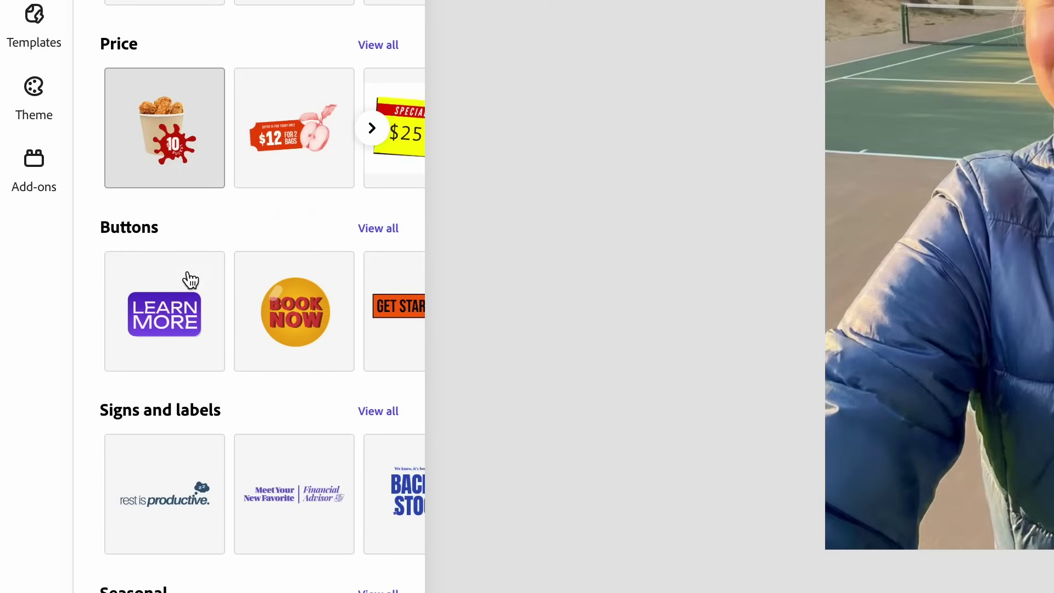
{"action": "scroll", "coordinate": [285, 273], "scroll_direction": "right", "scroll_amount": 3}
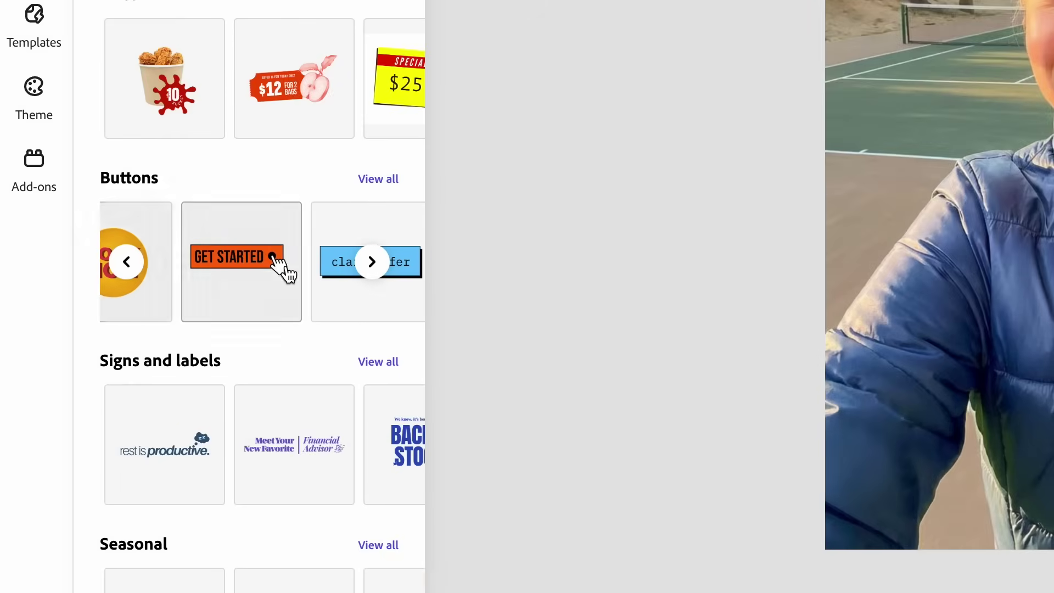
{"action": "left_click", "coordinate": [244, 289]}
{"action": "left_click_drag", "start_coordinate": [1015, 96], "coordinate": [1042, 268]}
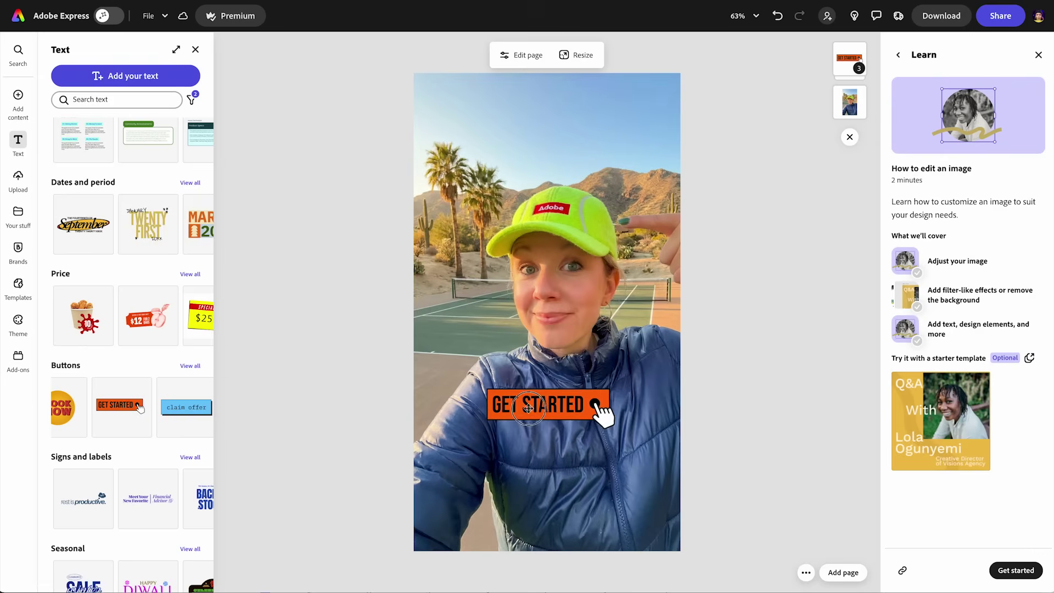
Step: Change the button's wording to GENERATE
{"action": "double_click", "coordinate": [523, 411]}
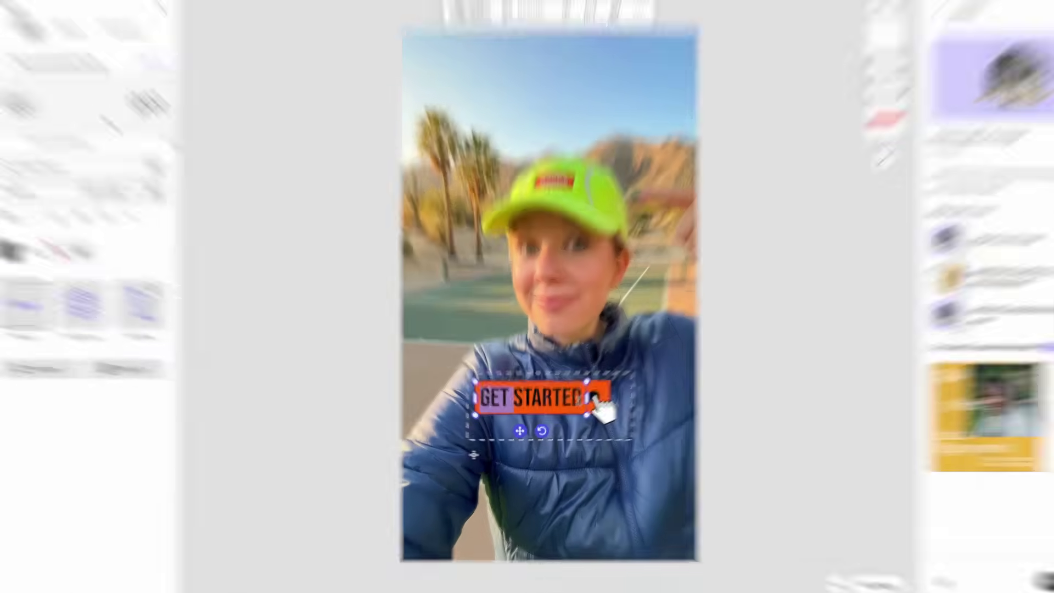
{"action": "type", "text": "GENERATE"}
{"action": "left_click", "coordinate": [341, 278]}
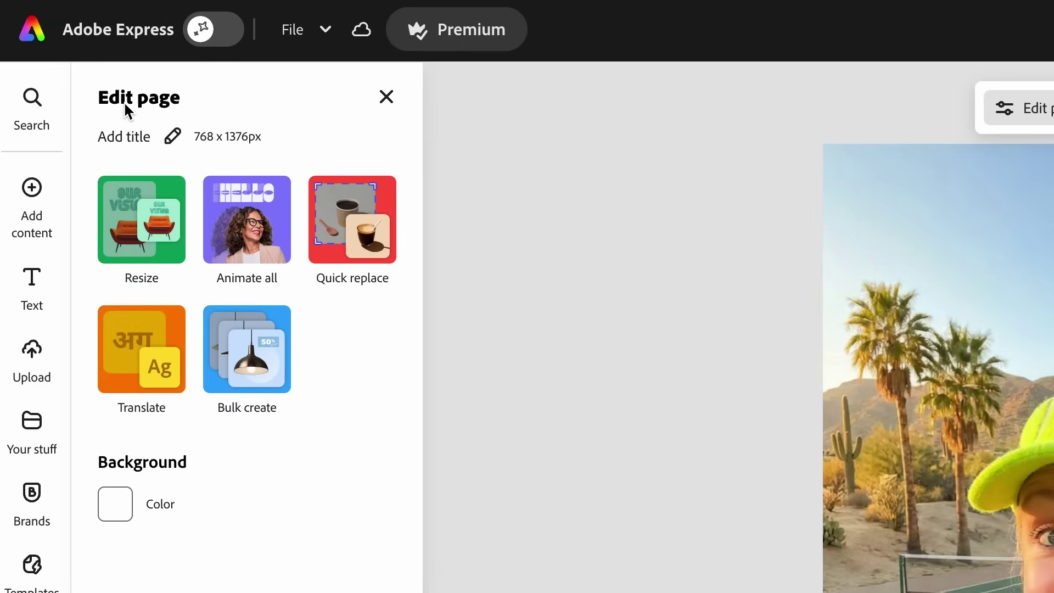
Step: Resize the page to the YouTube thumbnail format, 1,280 x 720 px, expanding the selfie with generated surroundings
{"action": "left_click", "coordinate": [141, 239]}
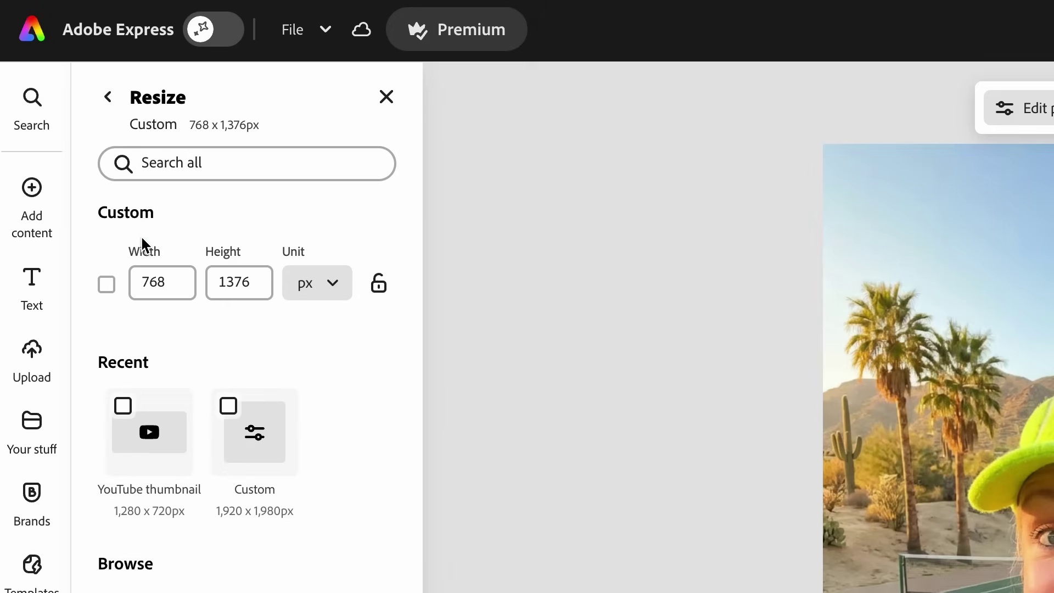
{"action": "left_click", "coordinate": [199, 167]}
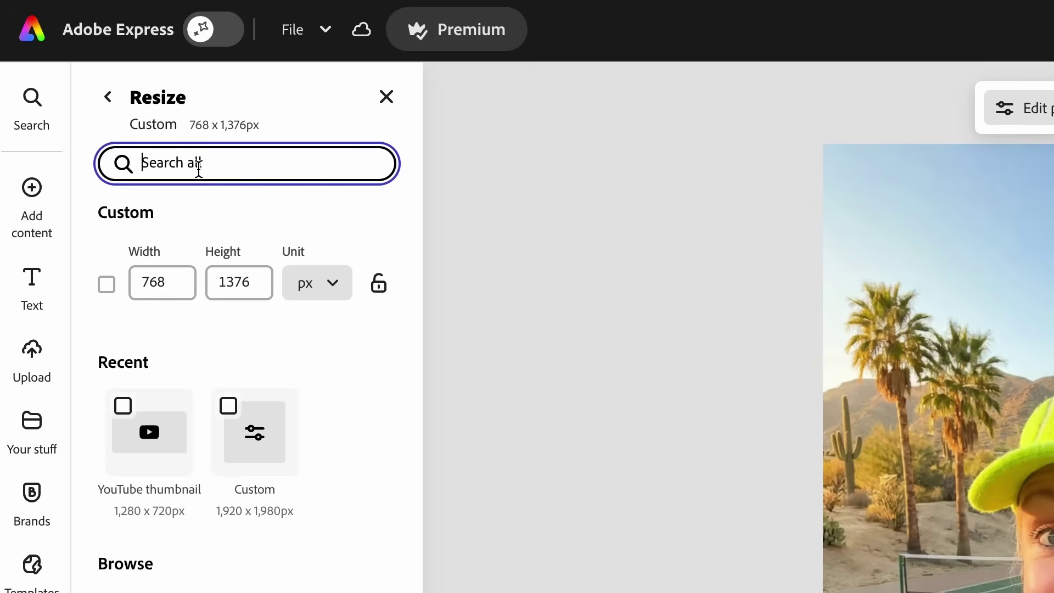
{"action": "type", "text": "youtu"}
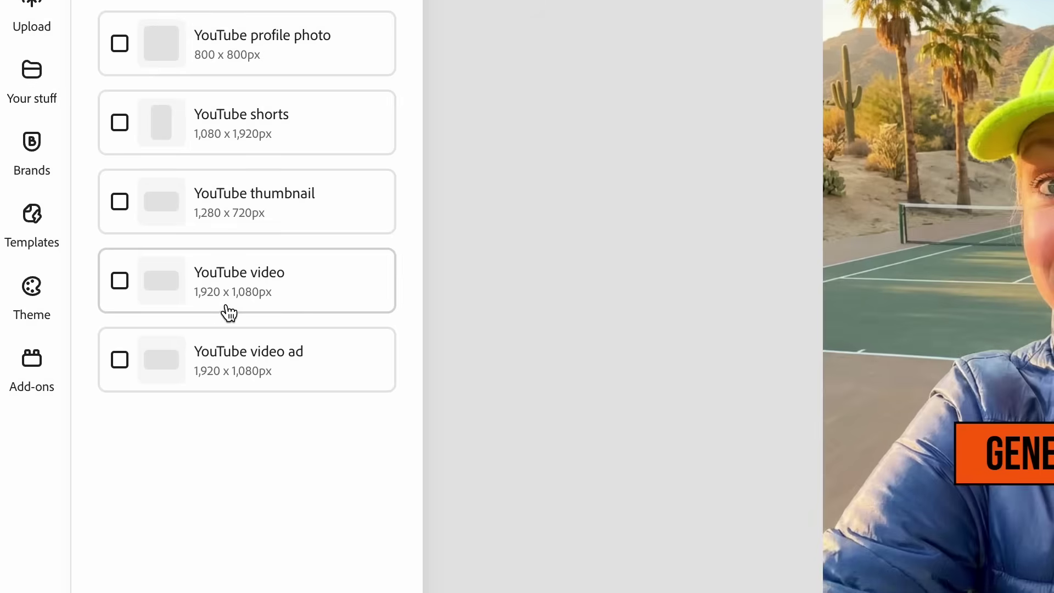
{"action": "left_click", "coordinate": [118, 202]}
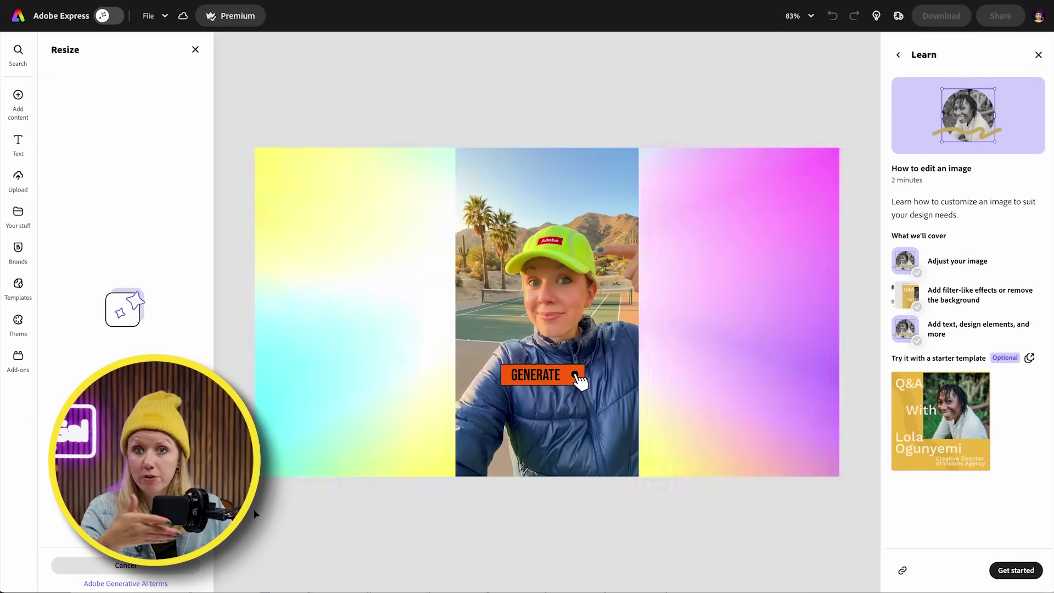
Step: Compare the three generated expansions, generate more variations, and keep the third one with the tall palm tree
{"action": "left_click", "coordinate": [128, 220]}
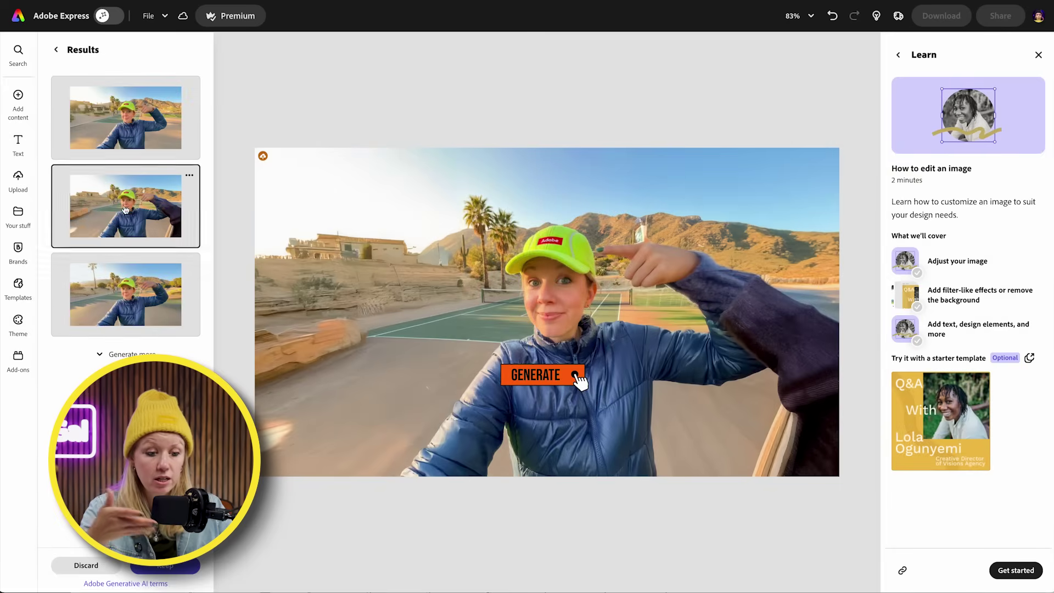
{"action": "left_click", "coordinate": [131, 135]}
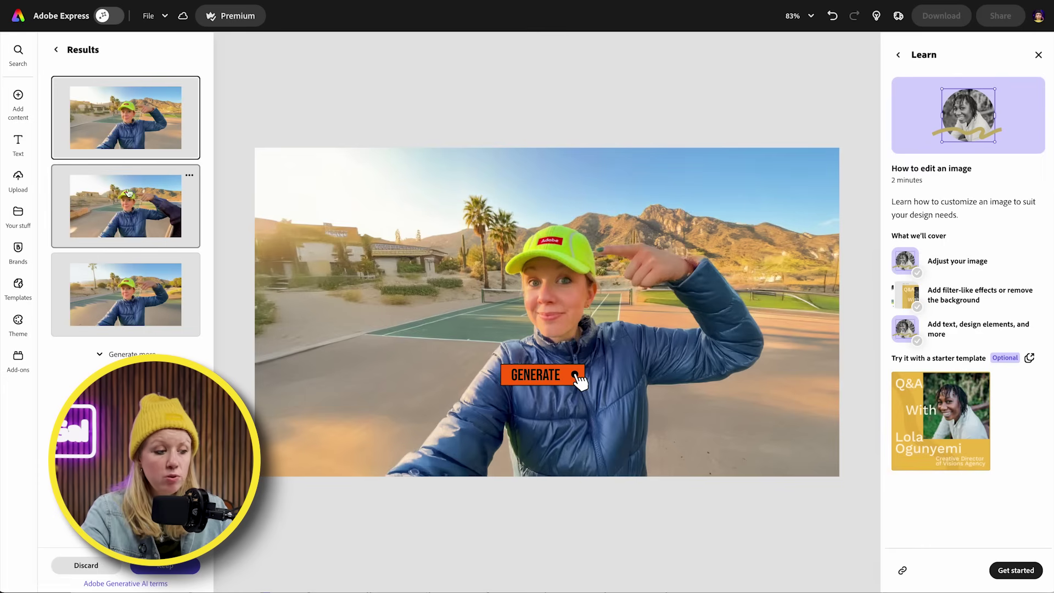
{"action": "left_click", "coordinate": [125, 210]}
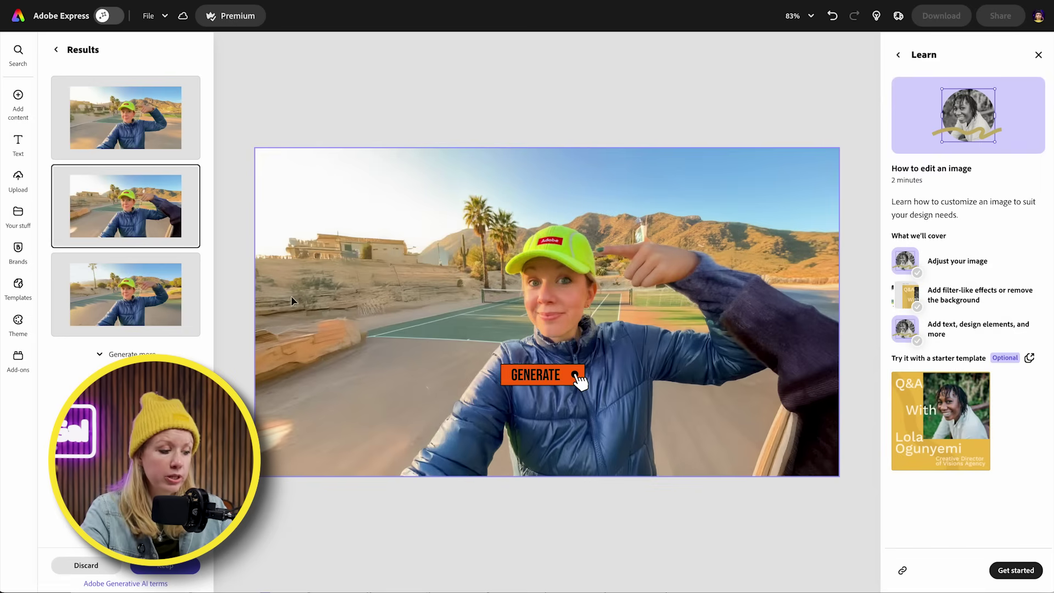
{"action": "left_click", "coordinate": [135, 299]}
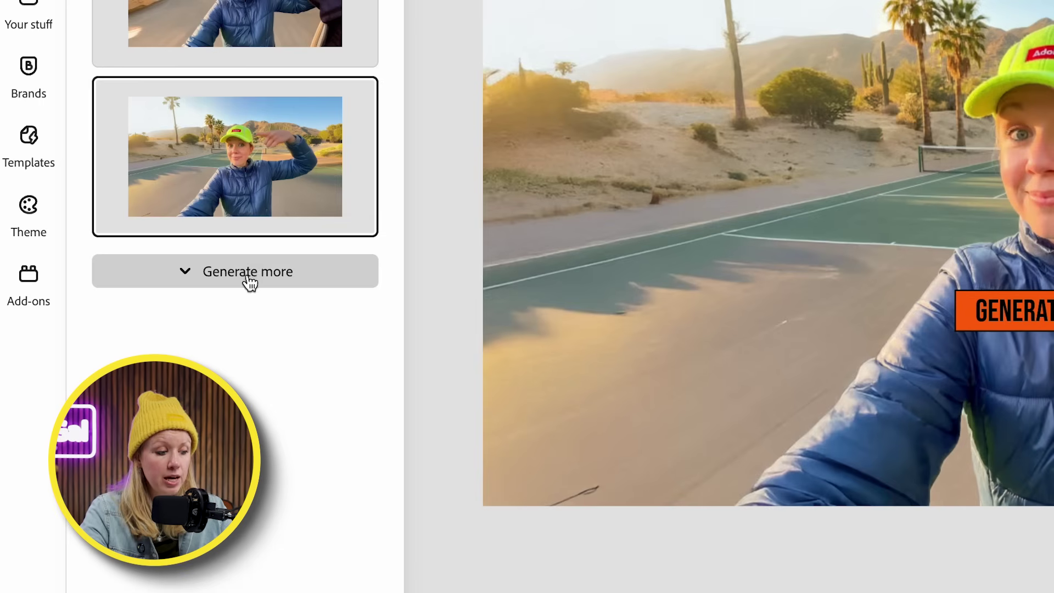
{"action": "left_click", "coordinate": [133, 354]}
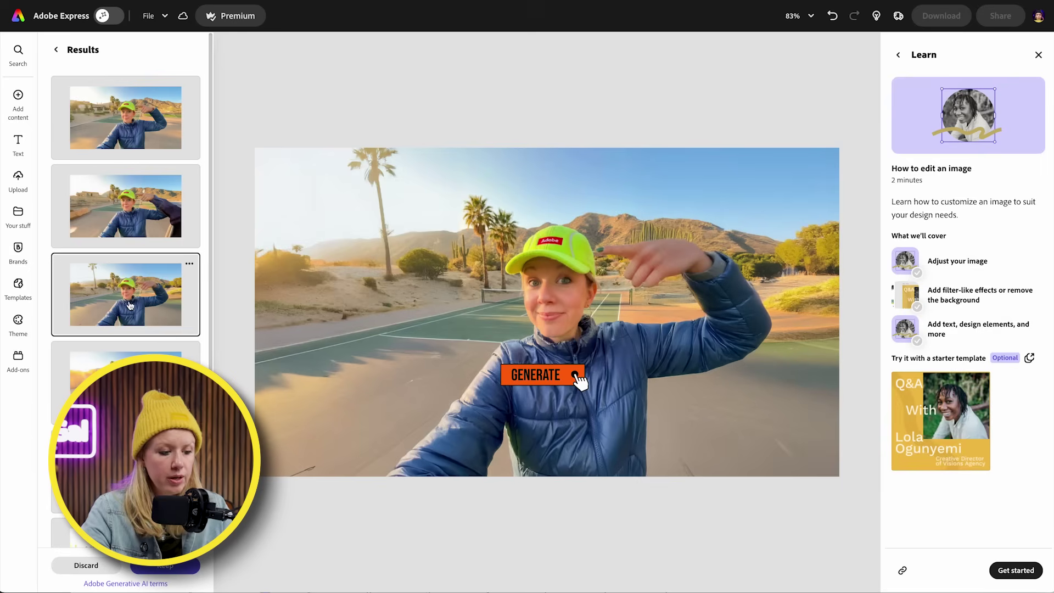
Step: Enlarge the grouped GENERATE button to about twice its size and place it beside the woman, over the court's left side
{"action": "left_click", "coordinate": [535, 375]}
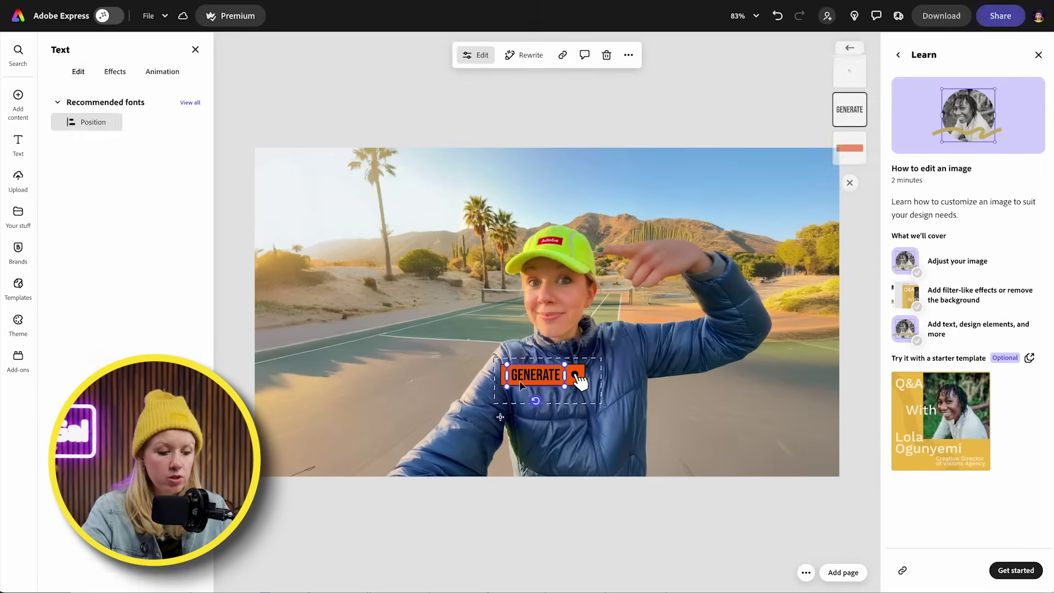
{"action": "left_click", "coordinate": [608, 381]}
{"action": "left_click_drag", "start_coordinate": [601, 403], "coordinate": [703, 440]}
{"action": "left_click_drag", "start_coordinate": [608, 398], "coordinate": [401, 343]}
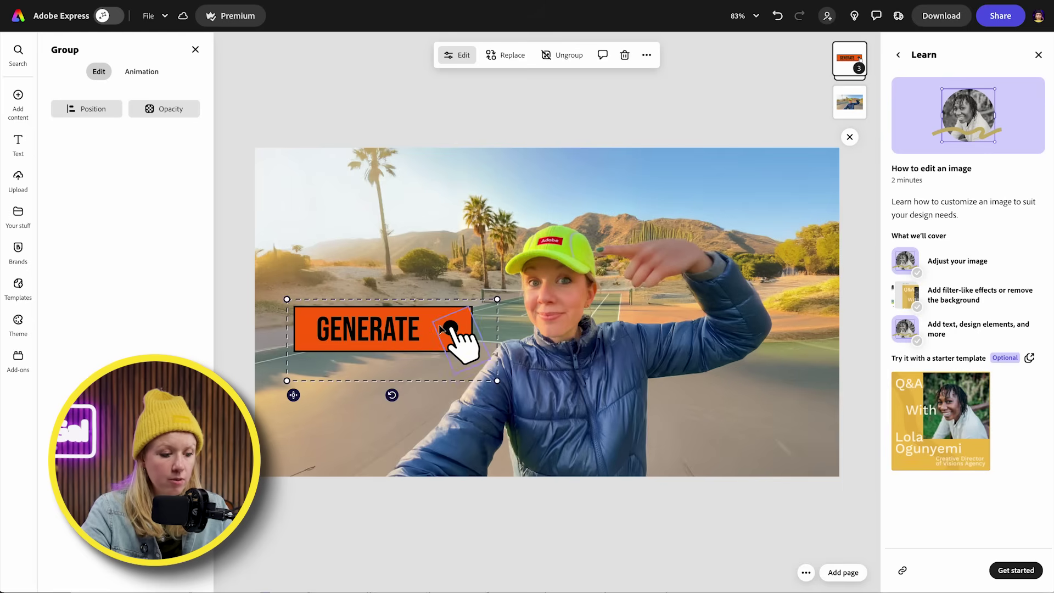
Step: Fill the button's orange rectangle with the red sampled from the Adobe label on the cap
{"action": "left_click", "coordinate": [428, 345]}
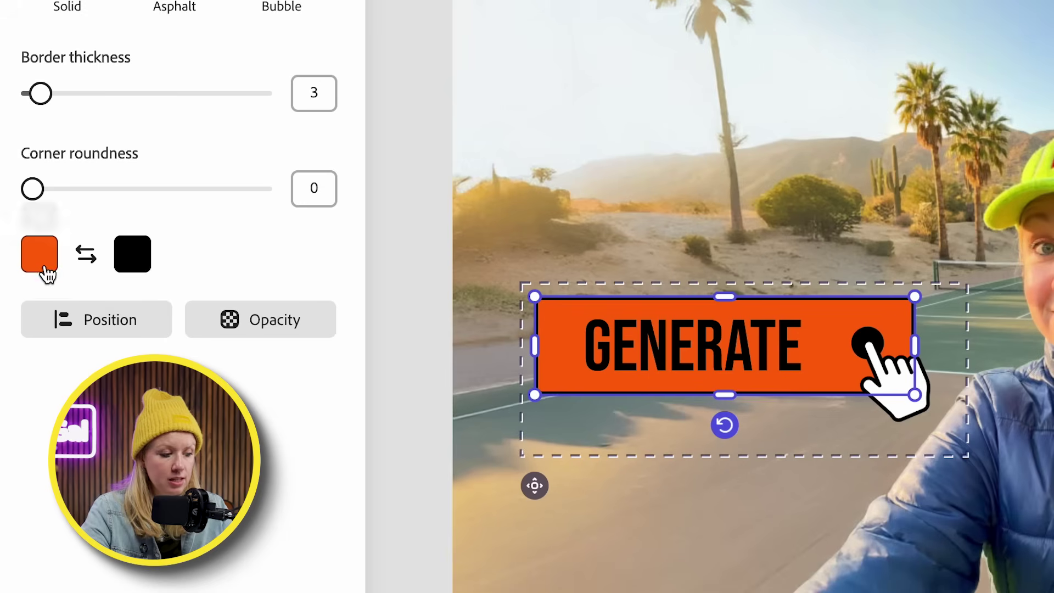
{"action": "left_click", "coordinate": [44, 268]}
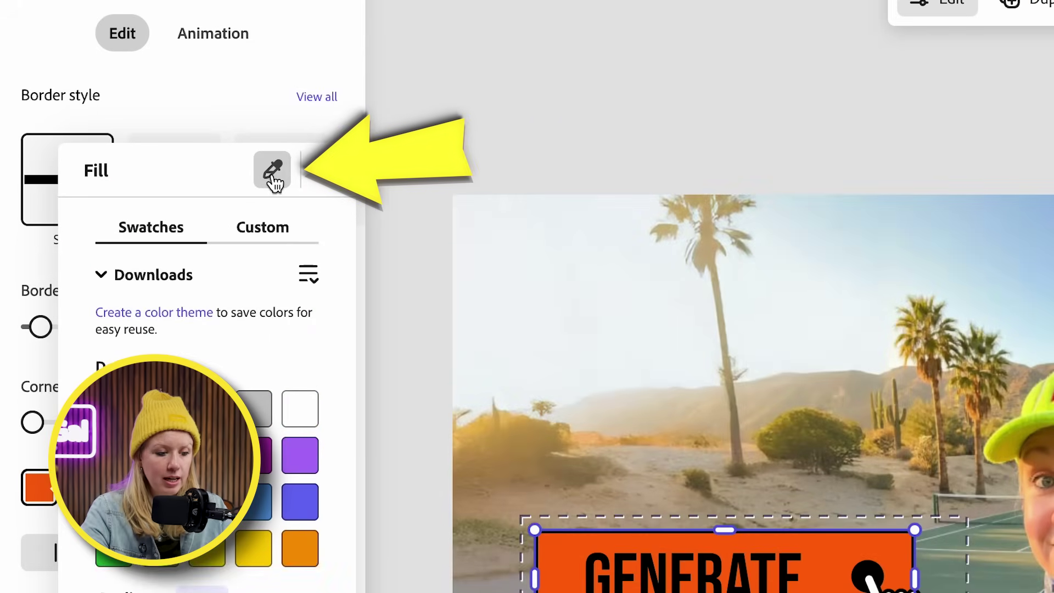
{"action": "left_click", "coordinate": [273, 175]}
{"action": "left_click", "coordinate": [668, 142]}
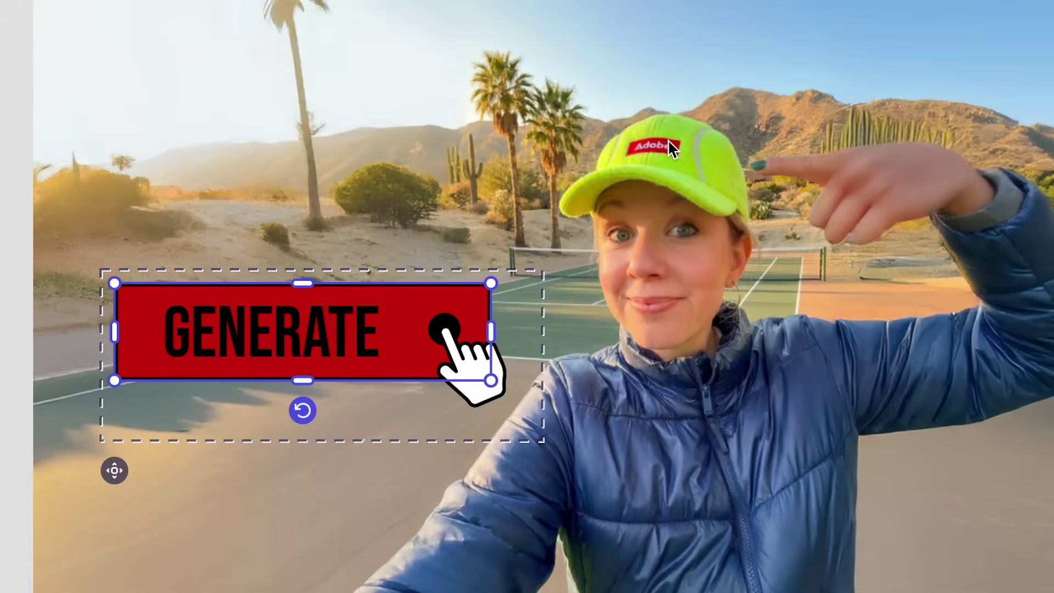
Step: Set the colour of the GENERATE text to white
{"action": "double_click", "coordinate": [288, 356]}
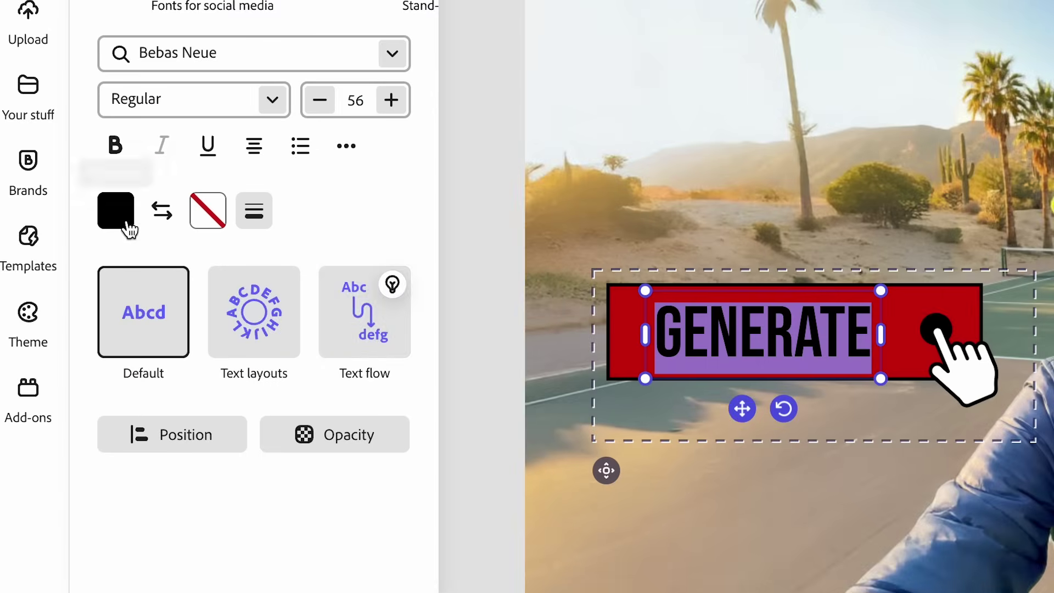
{"action": "left_click", "coordinate": [122, 219]}
{"action": "left_click", "coordinate": [378, 254]}
{"action": "key", "text": "Escape"}
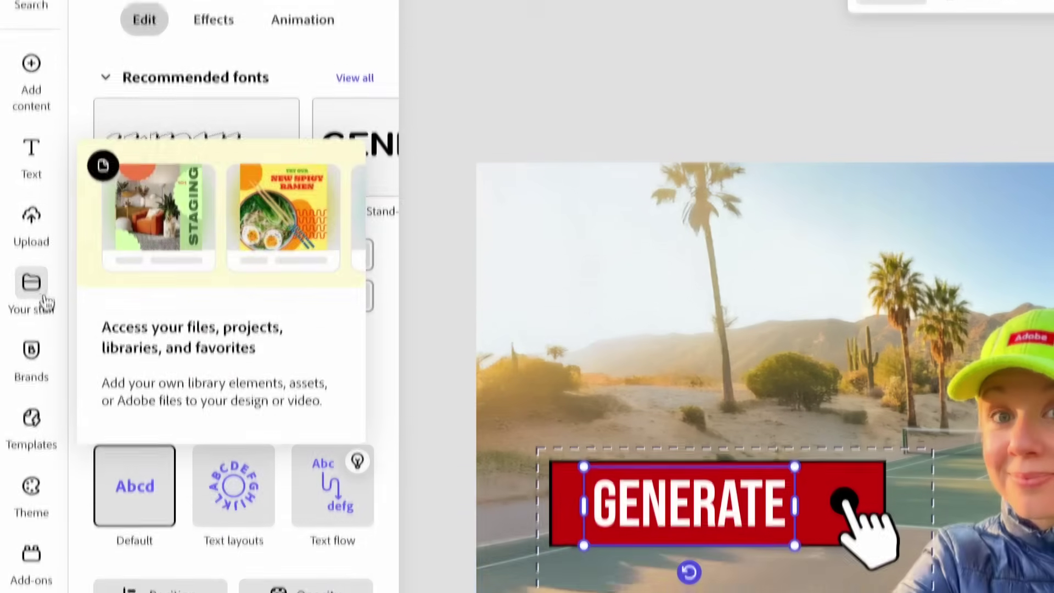
Step: Insert the Adobe Firefly logo from the Uploads folder, scale it down and place it in the image's upper-right corner
{"action": "left_click", "coordinate": [33, 418]}
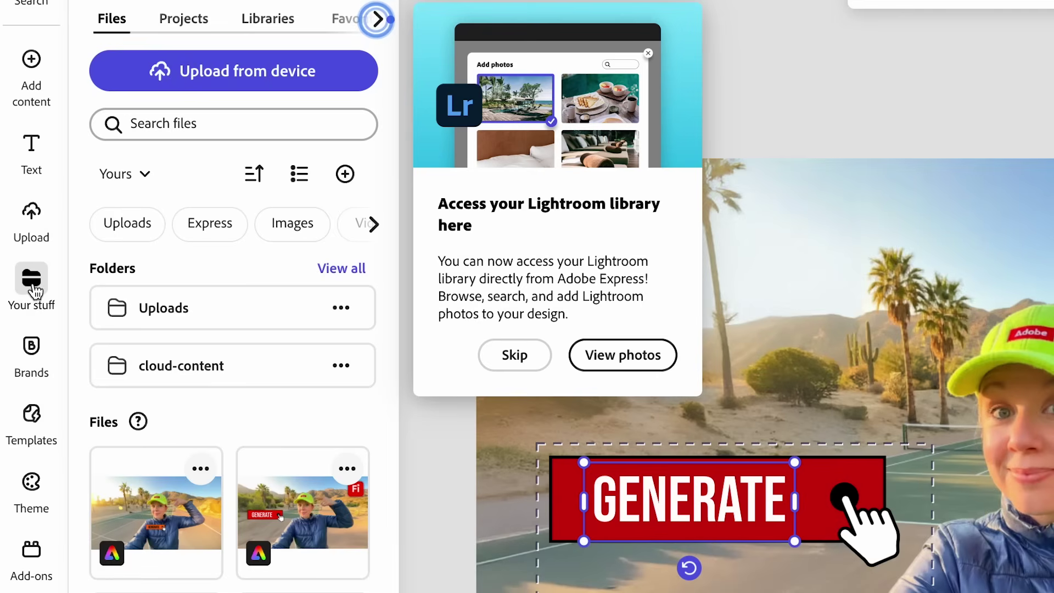
{"action": "left_click", "coordinate": [180, 319]}
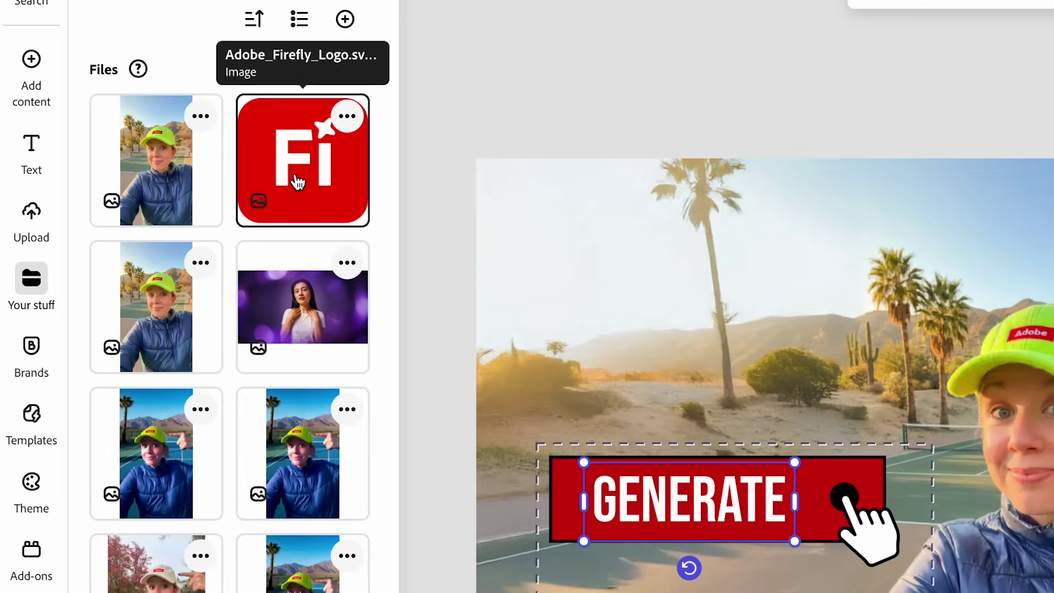
{"action": "left_click", "coordinate": [299, 179]}
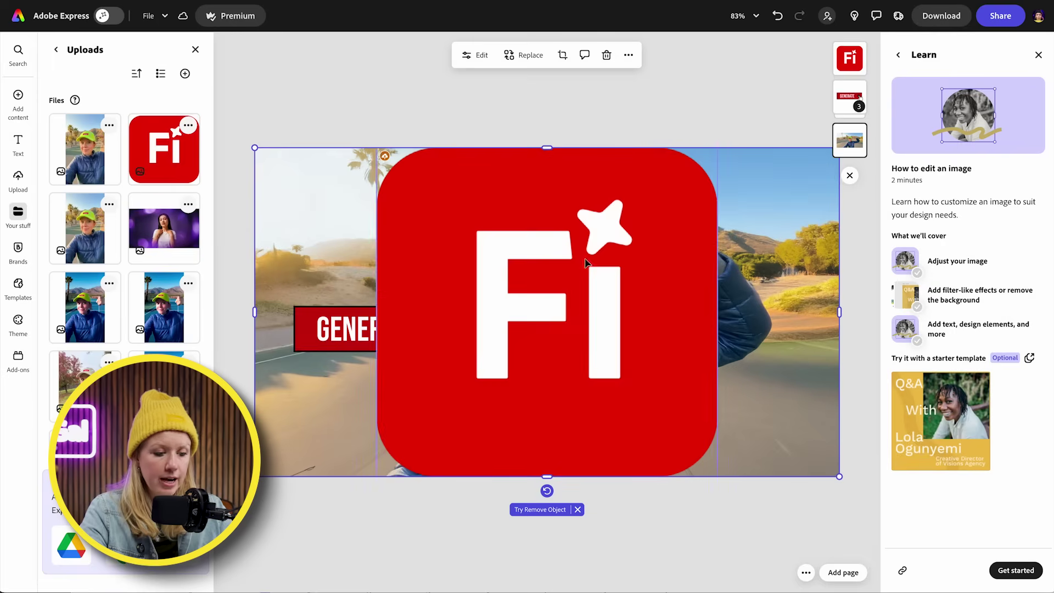
{"action": "left_click", "coordinate": [604, 423]}
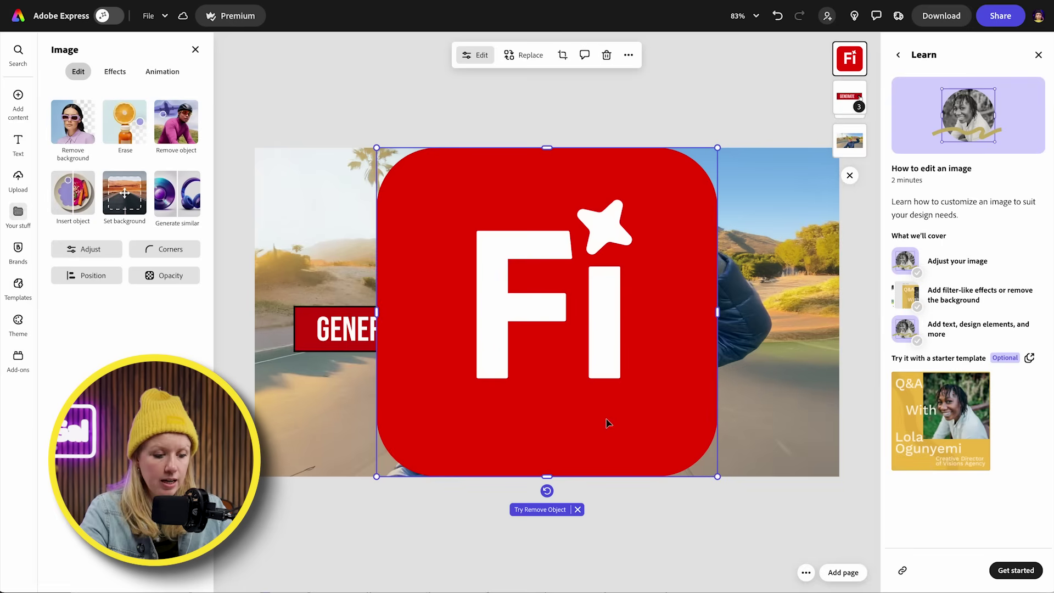
{"action": "left_click_drag", "start_coordinate": [718, 478], "coordinate": [780, 188]}
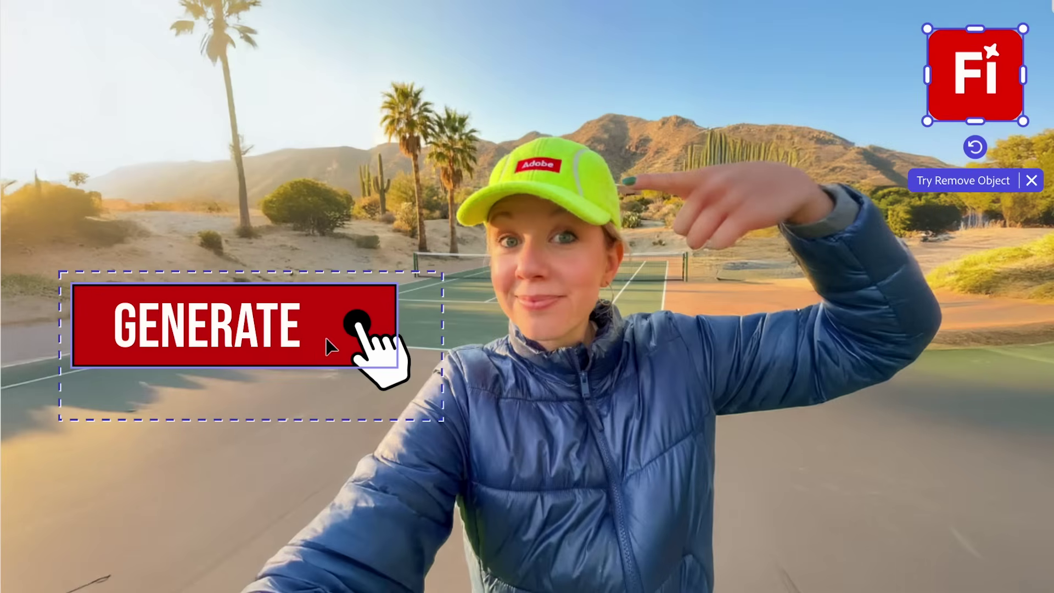
Step: Open the fill colour of the GENERATE button's rectangle for editing
{"action": "left_click", "coordinate": [327, 346]}
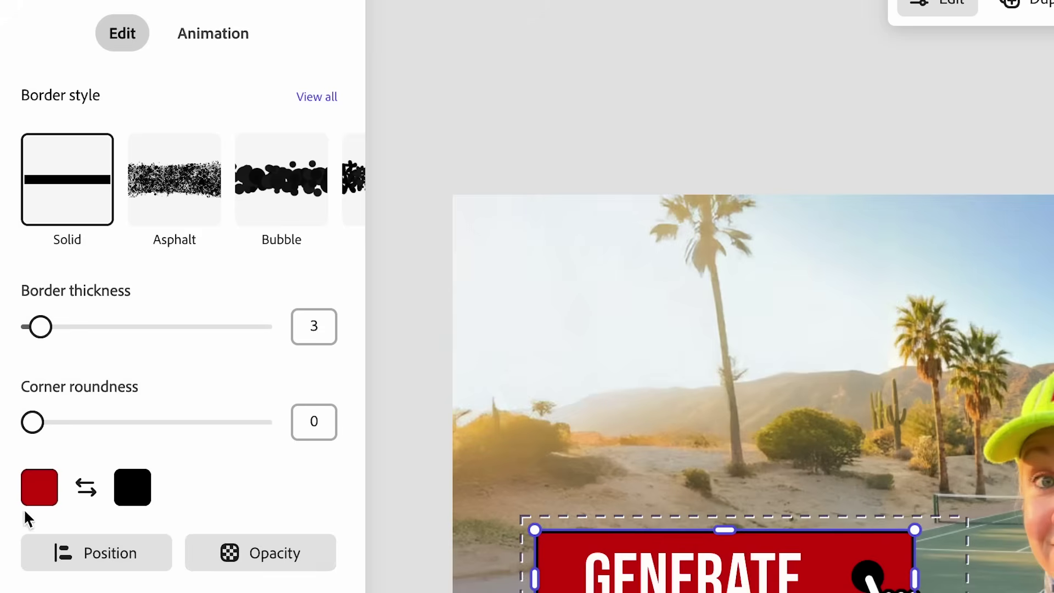
{"action": "left_click", "coordinate": [40, 489]}
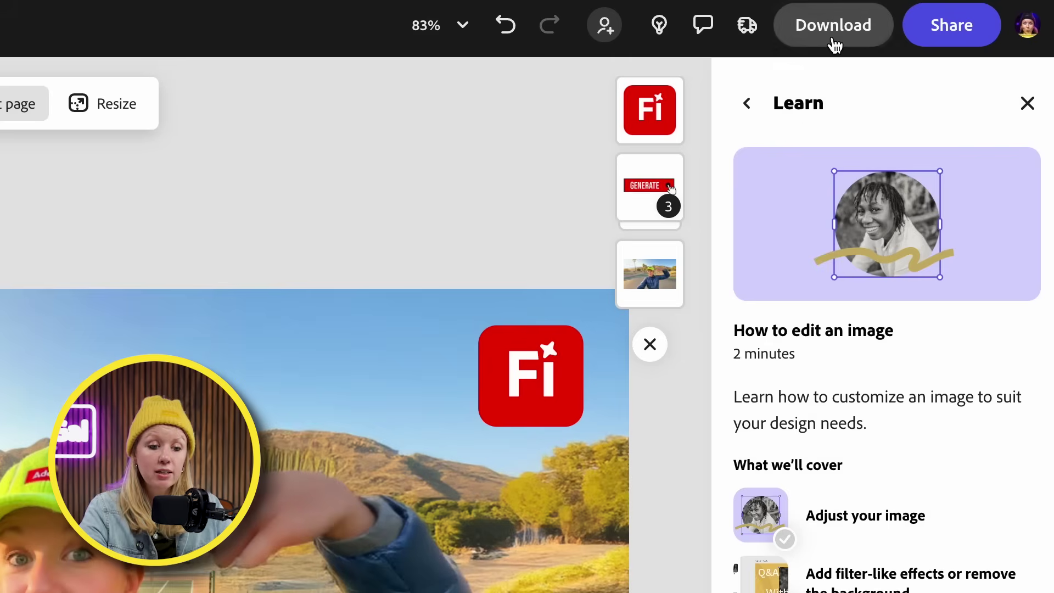
Step: Look at the download options and open the design for sharing to social media
{"action": "left_click", "coordinate": [835, 43]}
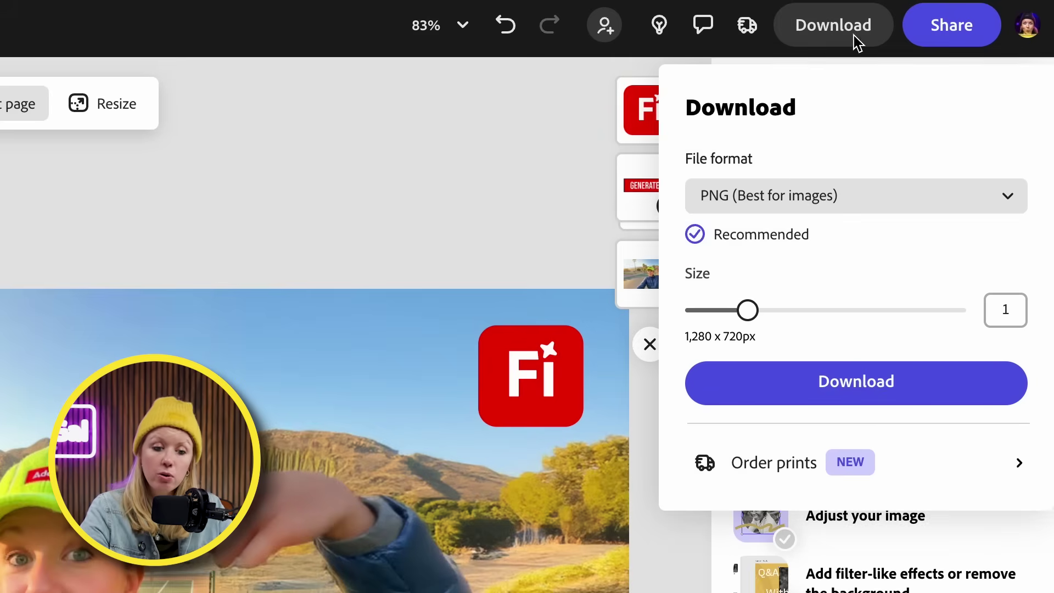
{"action": "left_click", "coordinate": [892, 43]}
{"action": "left_click", "coordinate": [936, 34]}
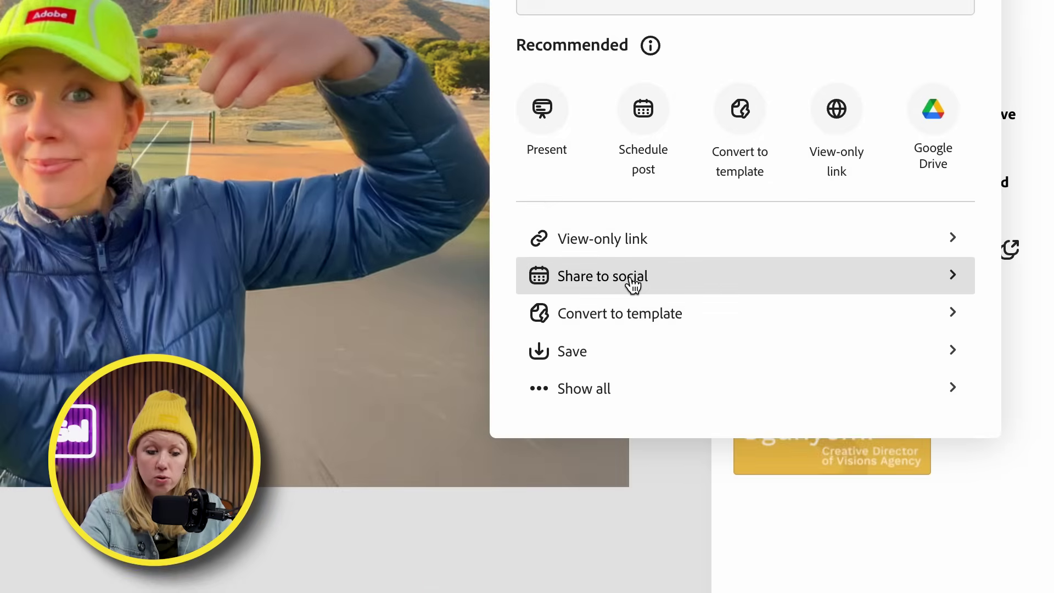
{"action": "left_click", "coordinate": [631, 283]}
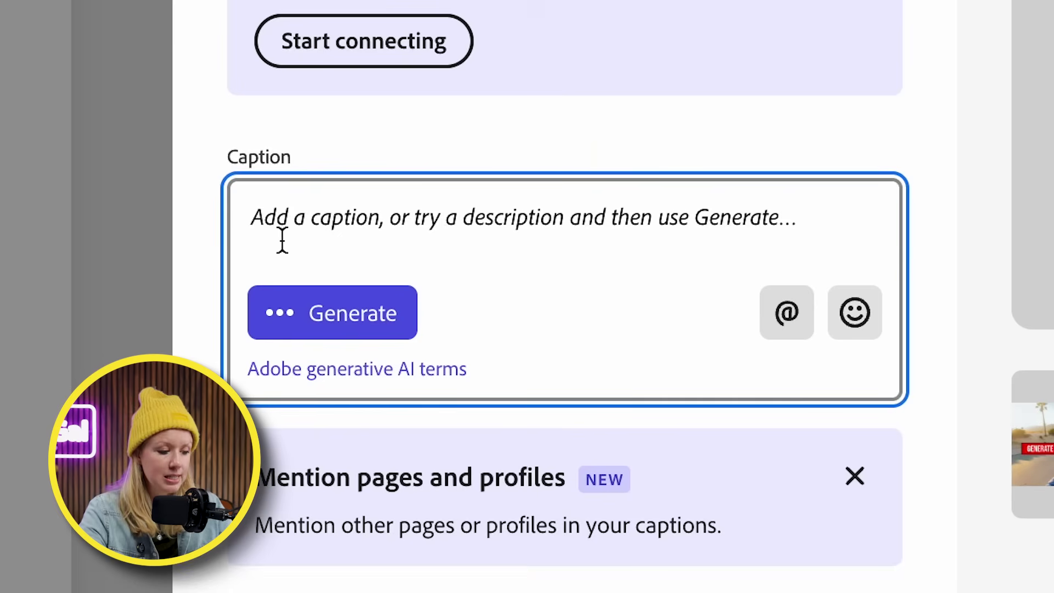
Step: Enter the caption "Learn how to use Adobe Ai Image Editing tools to create quick social media content." and generate a rewrite of it
{"action": "type", "text": "Learn how to use Adobe Ai Image Editing tools to create quick social media content."}
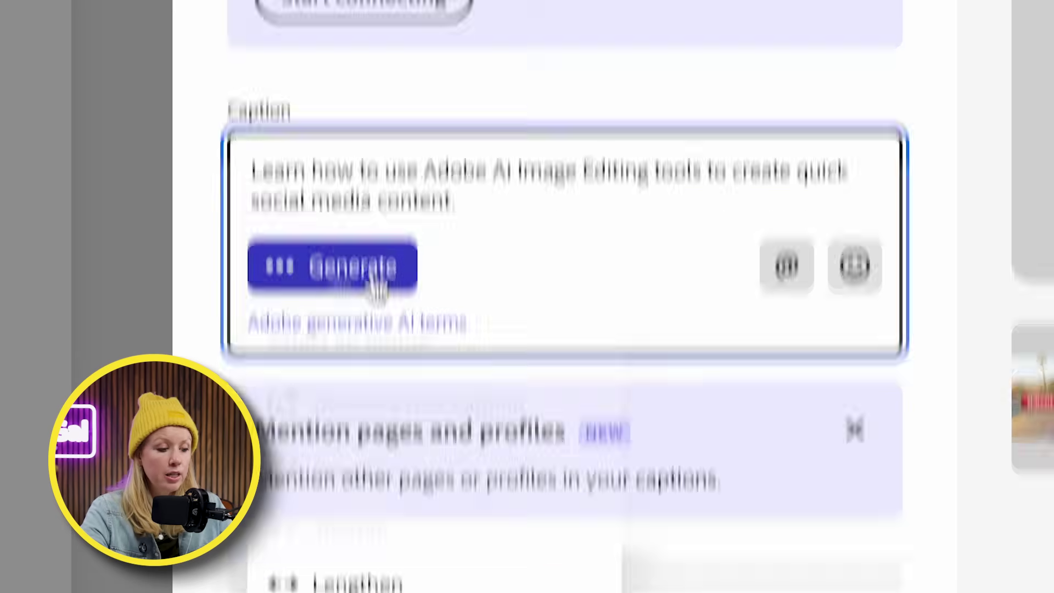
{"action": "left_click", "coordinate": [338, 317]}
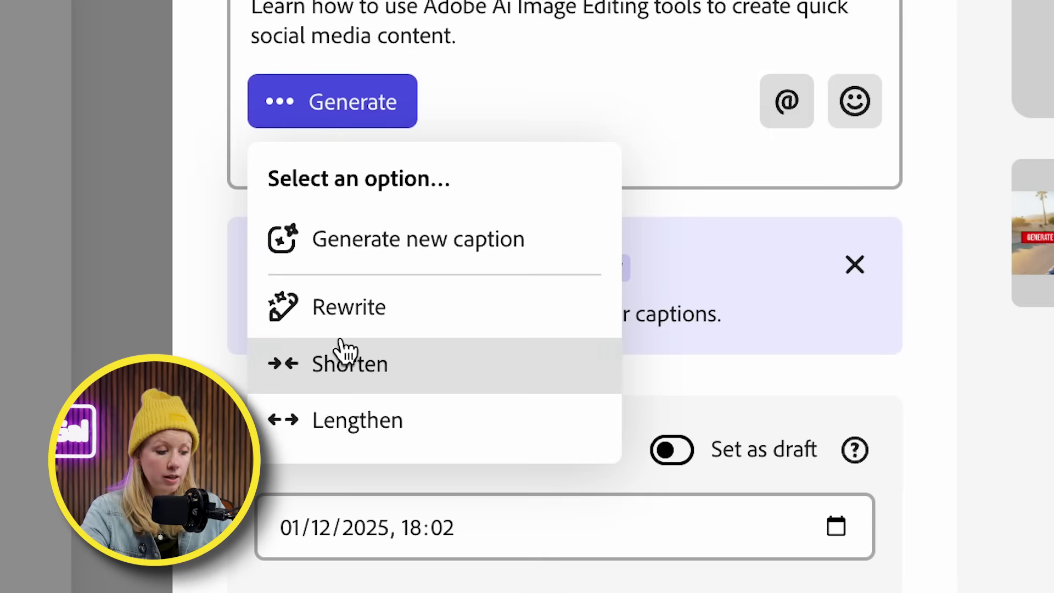
{"action": "left_click", "coordinate": [341, 306]}
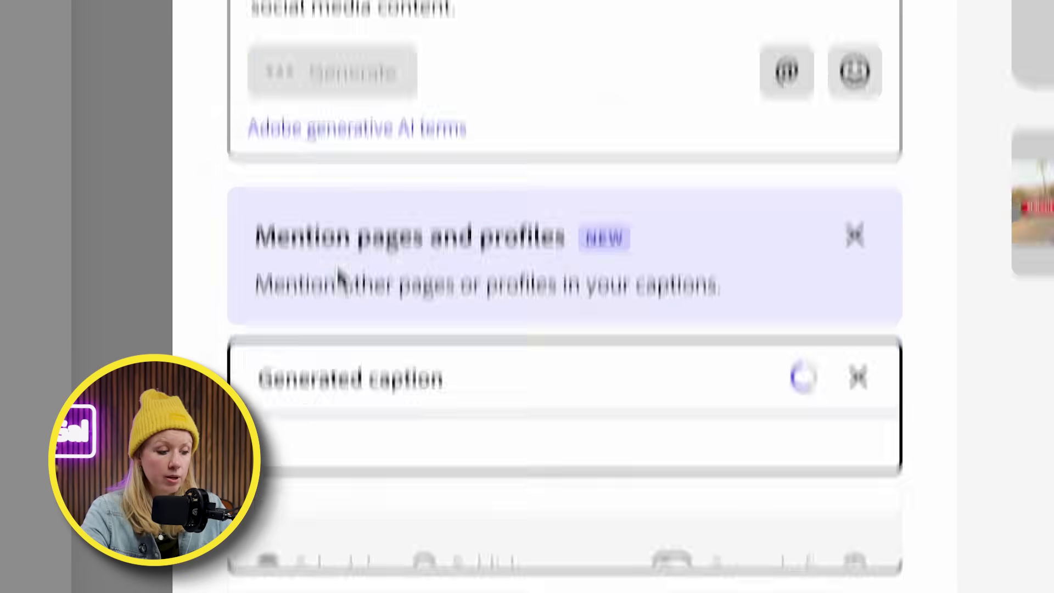